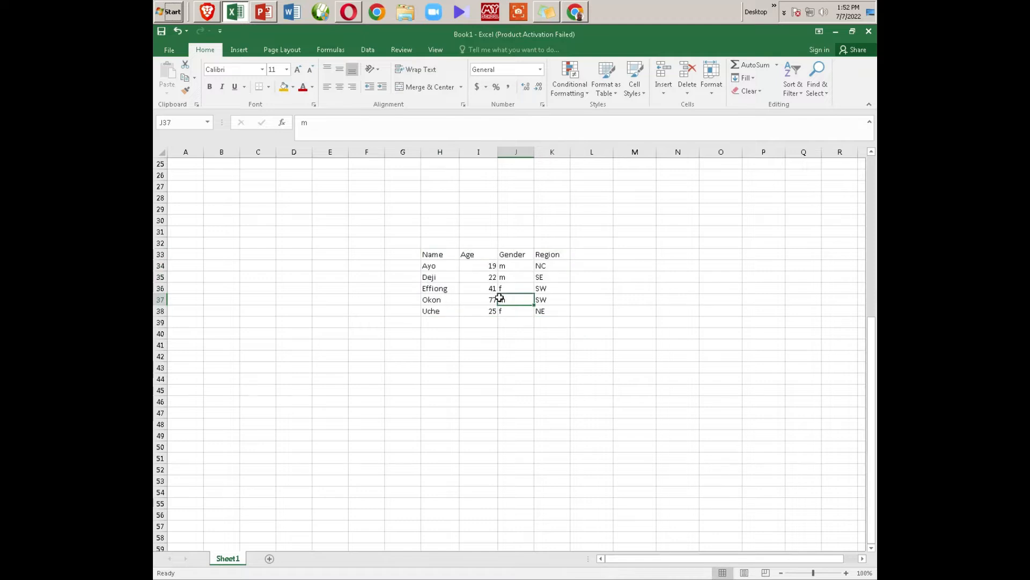
pyautogui.click(478, 267)
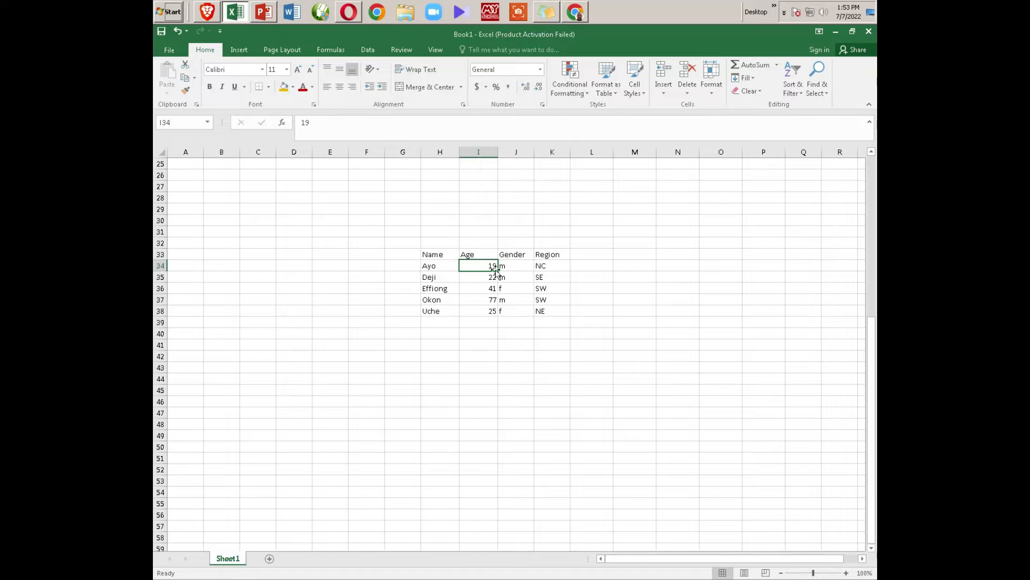
pyautogui.click(526, 267)
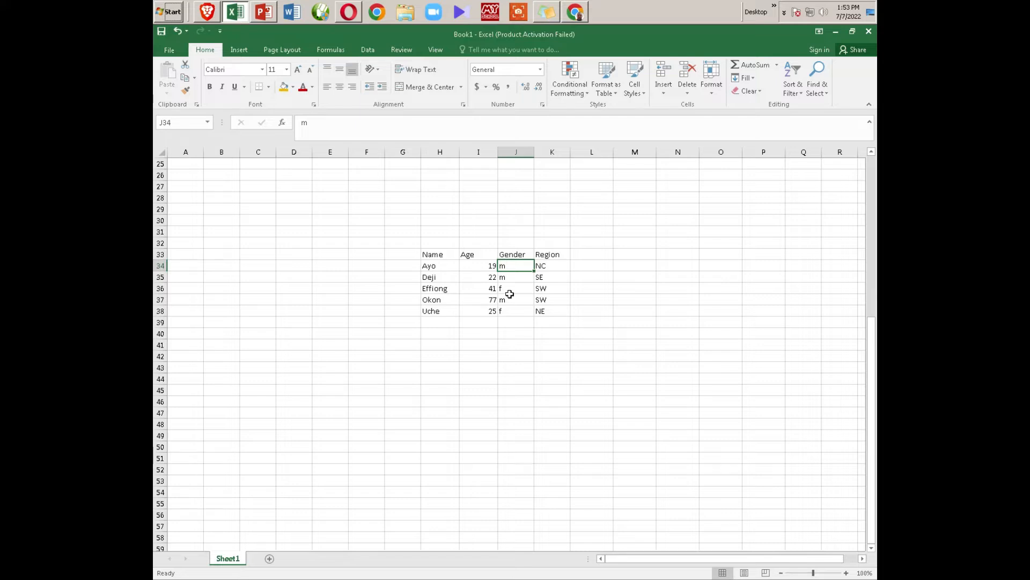
pyautogui.click(548, 268)
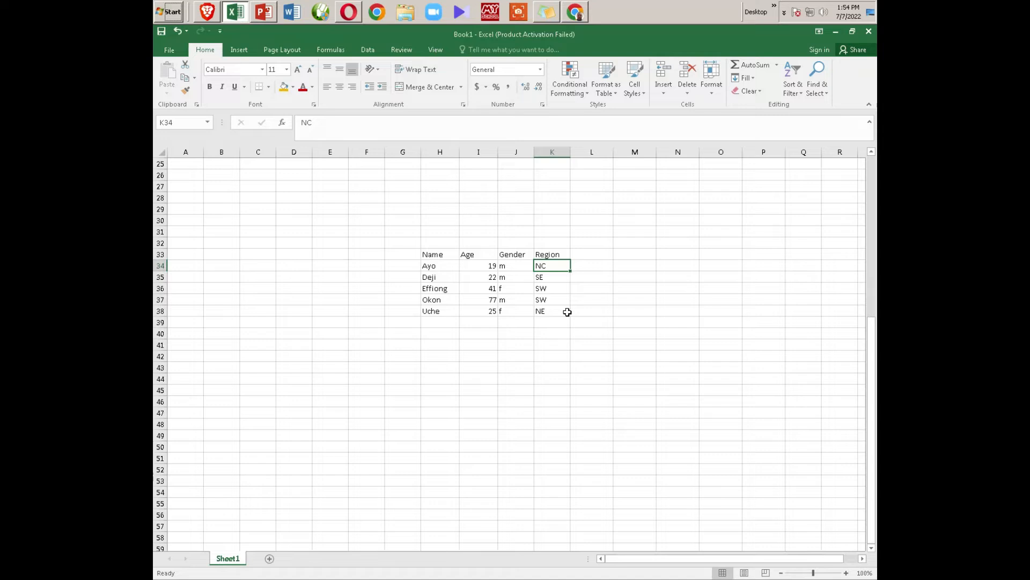
pyautogui.click(461, 88)
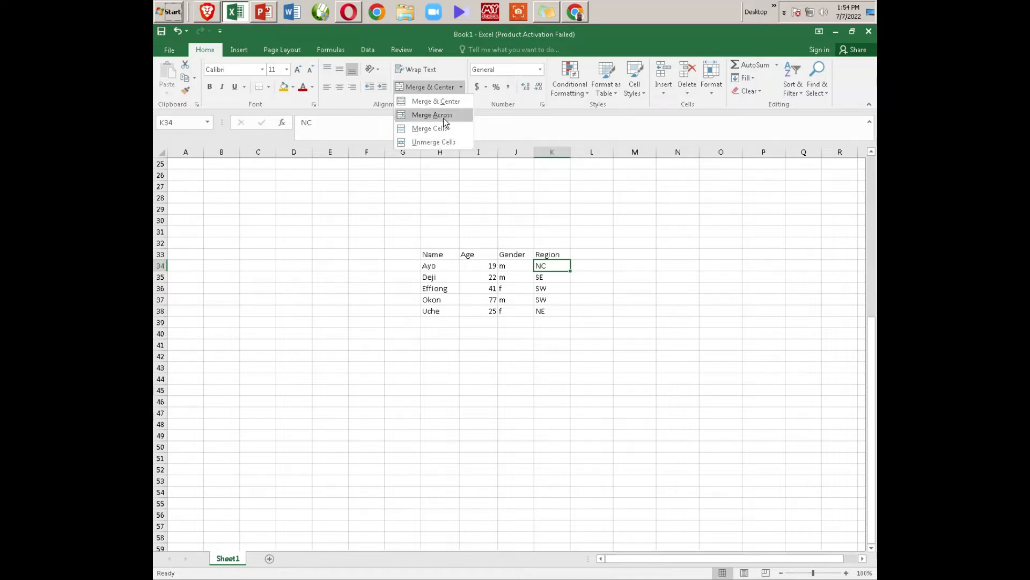
pyautogui.click(485, 88)
pyautogui.click(486, 87)
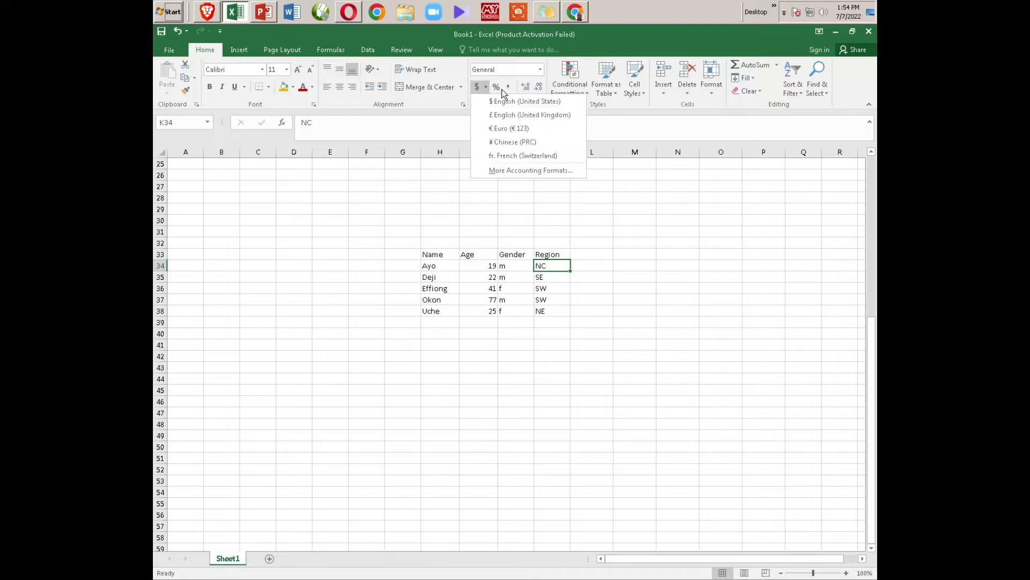
pyautogui.click(379, 69)
pyautogui.click(379, 70)
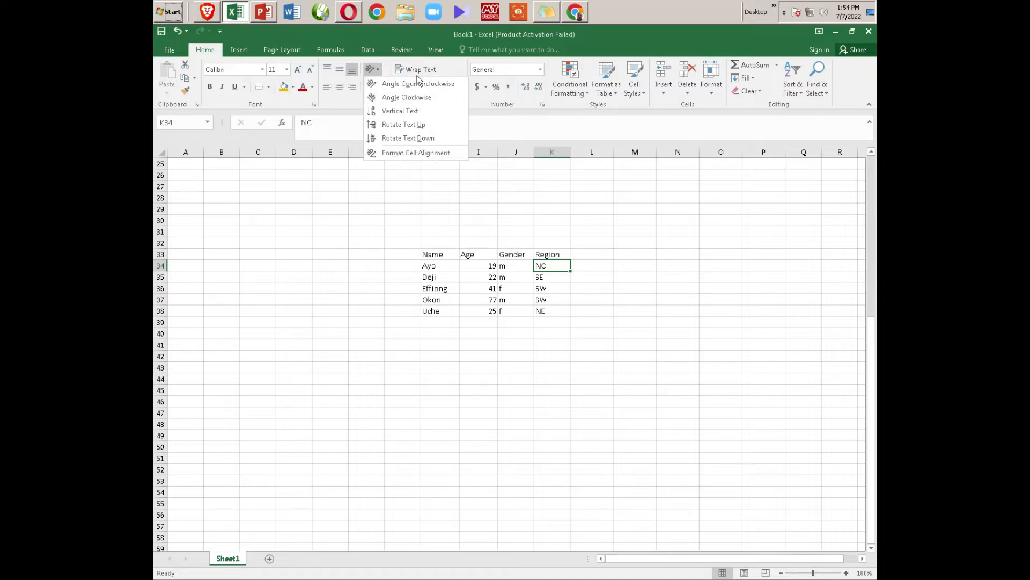
pyautogui.click(314, 88)
pyautogui.click(314, 89)
# Clear the age, gender and region entries in cells I34:K38.
pyautogui.click(468, 275)
pyautogui.click(490, 289)
pyautogui.moveTo(472, 266); pyautogui.dragTo(550, 311)
pyautogui.press('Delete')
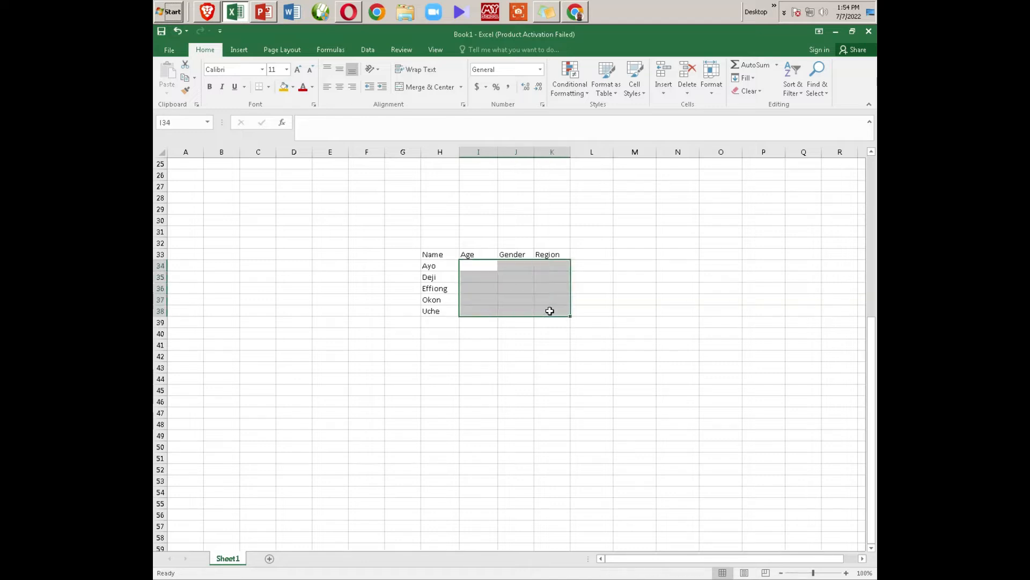
# Make the table's header row H33:K33 bold.
pyautogui.click(472, 268)
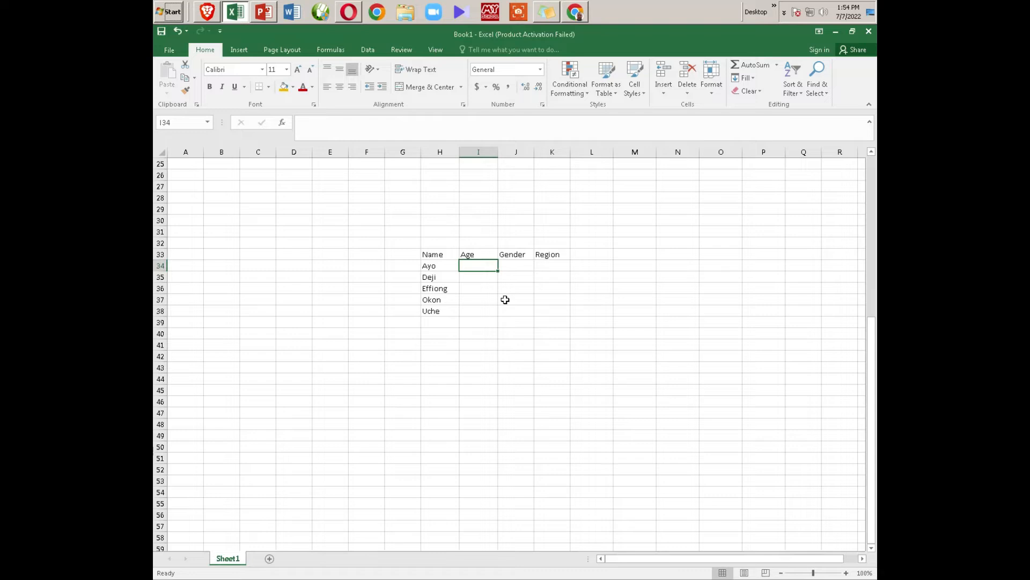
pyautogui.moveTo(427, 254); pyautogui.dragTo(558, 255)
pyautogui.click(209, 87)
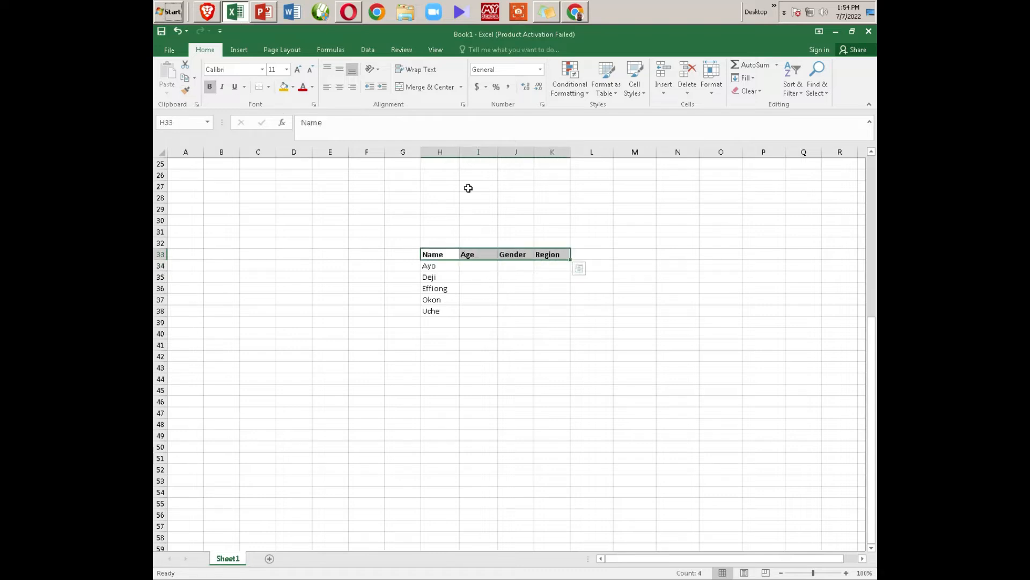
# Set up data validation for the first age cell, I34, allowing only whole numbers greater than 18.
pyautogui.click(472, 269)
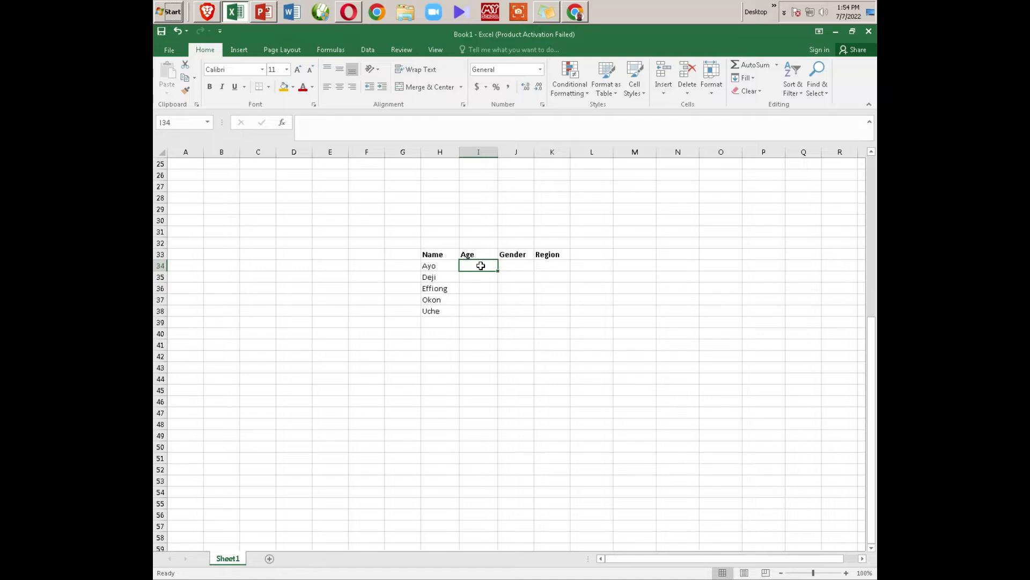
pyautogui.click(369, 50)
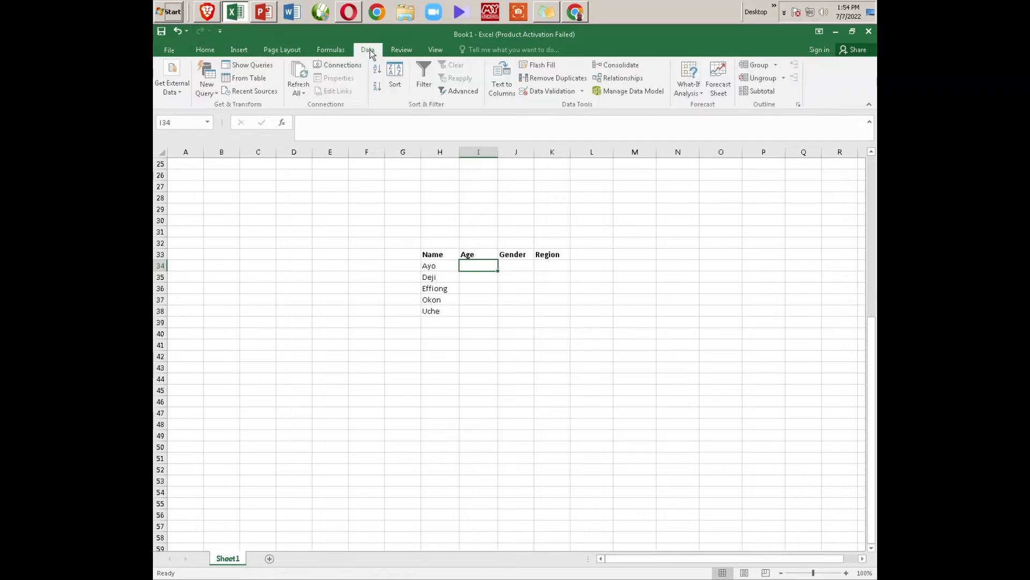
pyautogui.click(582, 91)
pyautogui.click(573, 104)
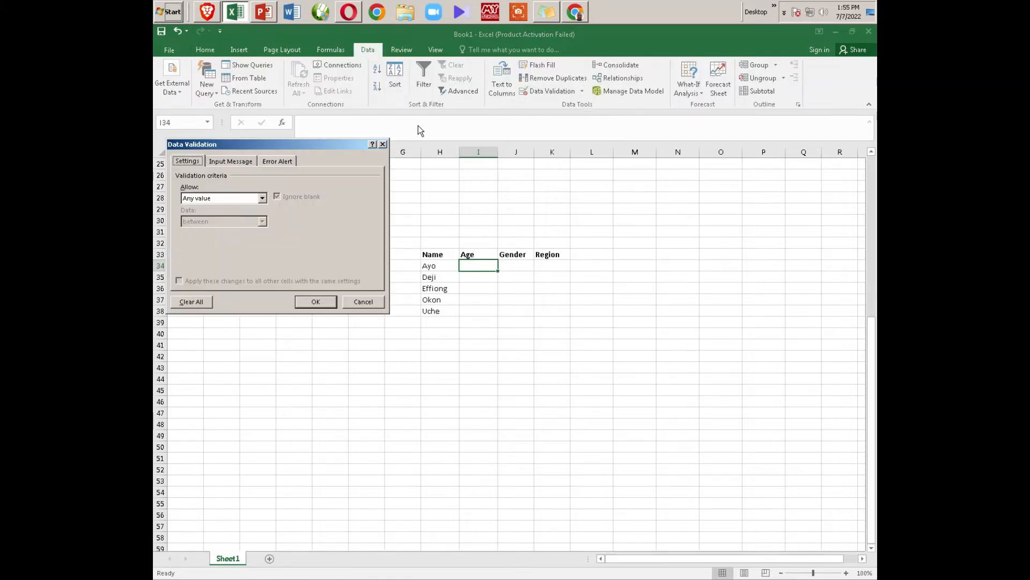
pyautogui.moveTo(312, 142); pyautogui.dragTo(717, 199)
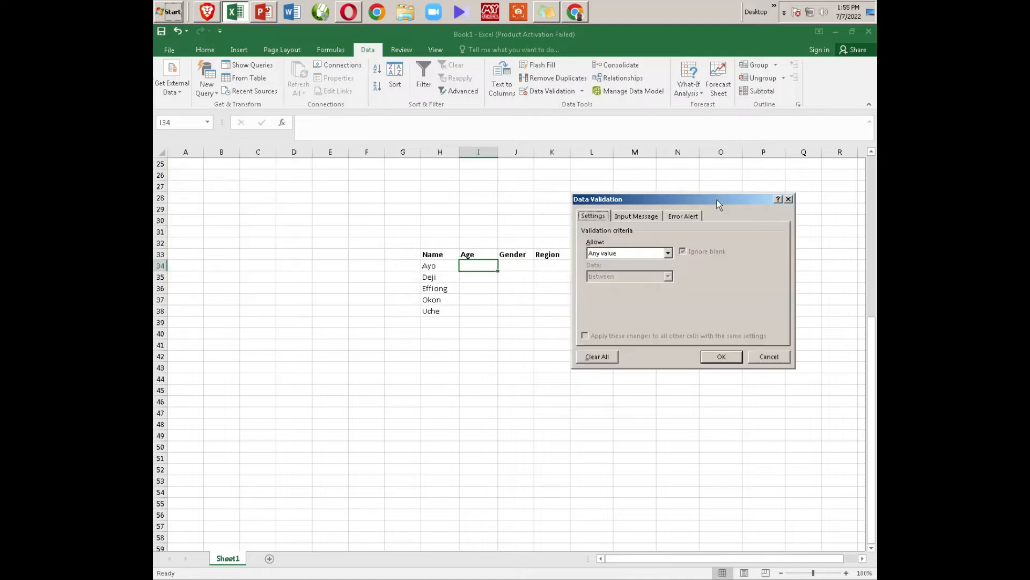
pyautogui.click(611, 254)
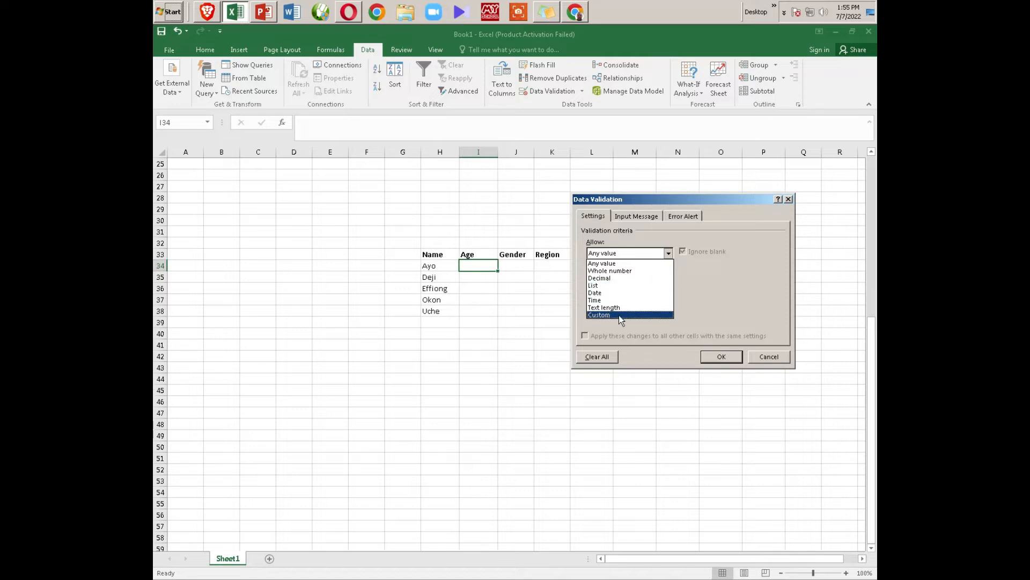
pyautogui.click(639, 271)
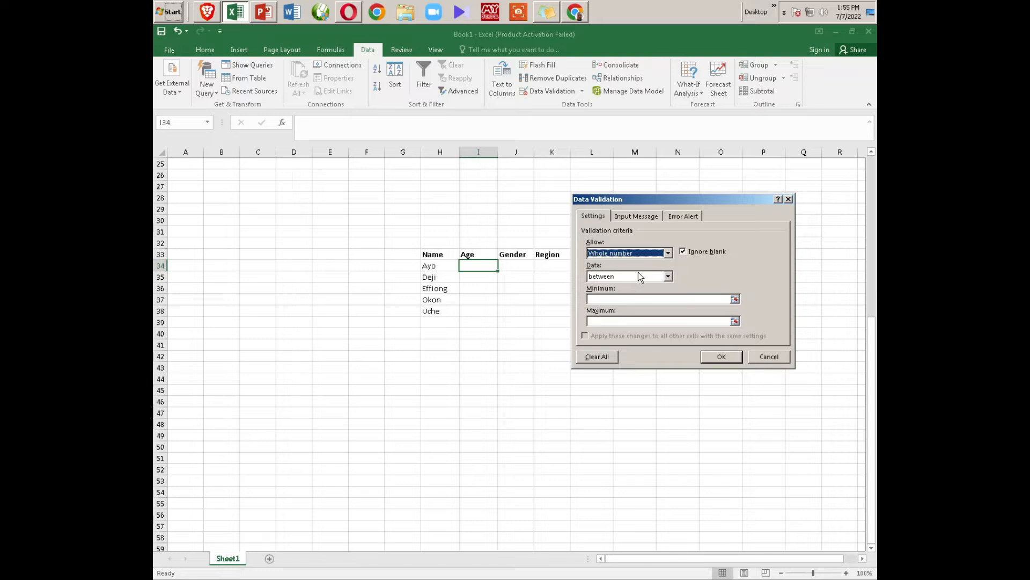
pyautogui.click(603, 277)
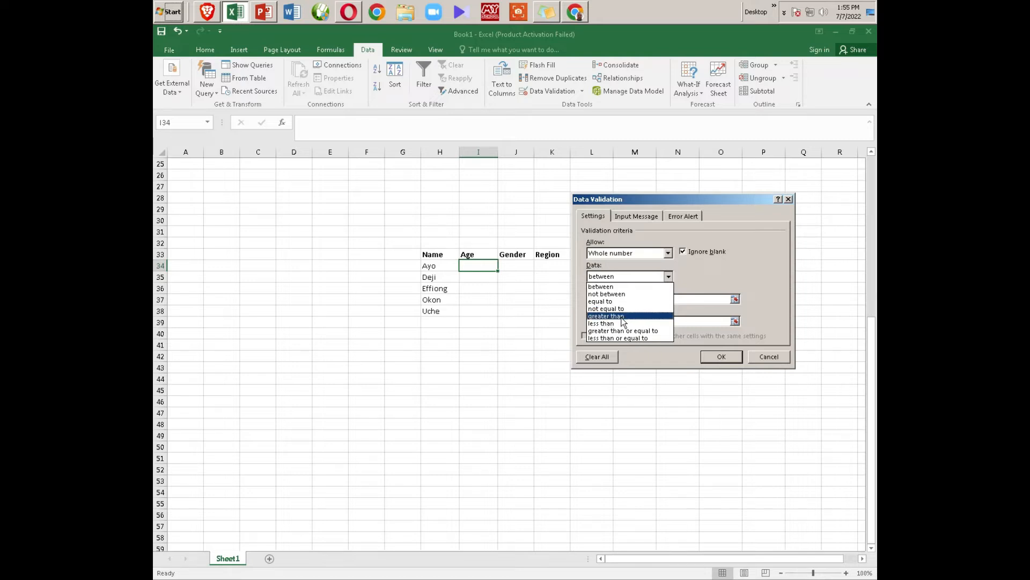
pyautogui.click(622, 317)
pyautogui.click(619, 299)
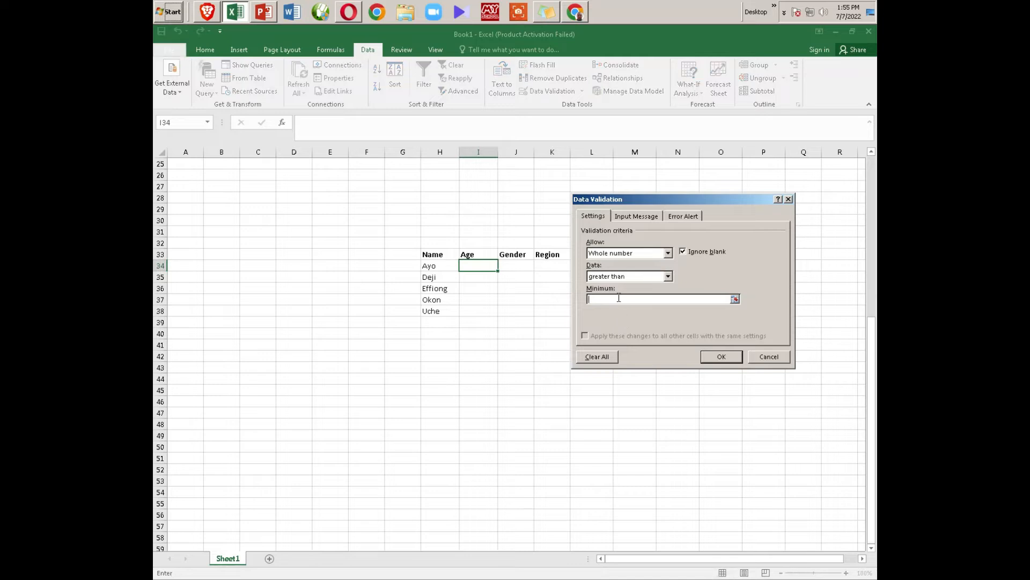
pyautogui.write('18')
# Give the validation an input message titled "Type your Age" with the text "Pls enter your age".
pyautogui.click(637, 219)
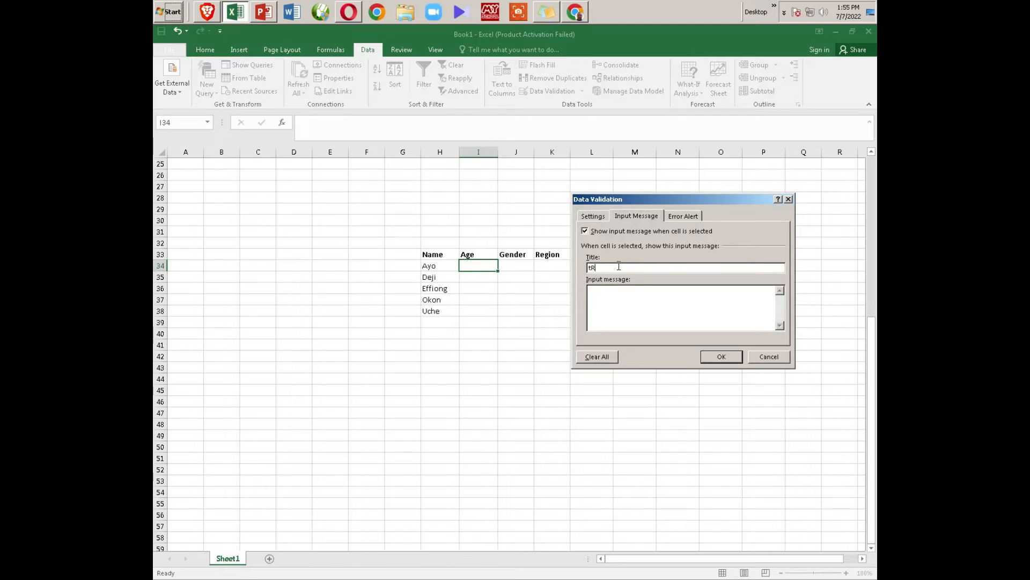
pyautogui.press('BackSpace')
pyautogui.write('Type y')
pyautogui.write('our')
pyautogui.write(' Age')
pyautogui.write('A')
pyautogui.press('BackSpace')
pyautogui.write('Pls enter your age')
# Set the validation's error alert style to Stop and its title to "Adult Only".
pyautogui.click(682, 214)
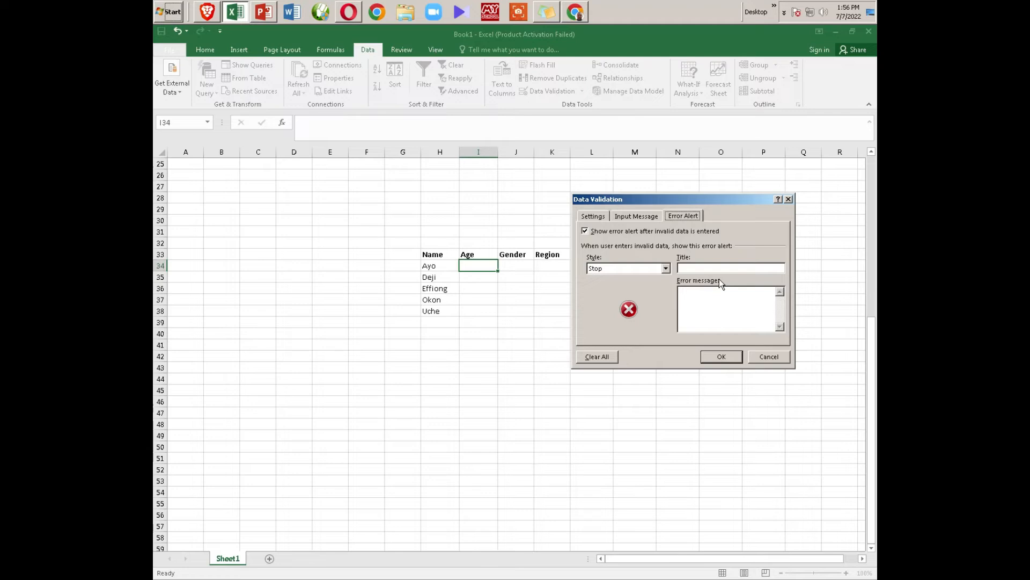
pyautogui.click(666, 268)
pyautogui.click(651, 286)
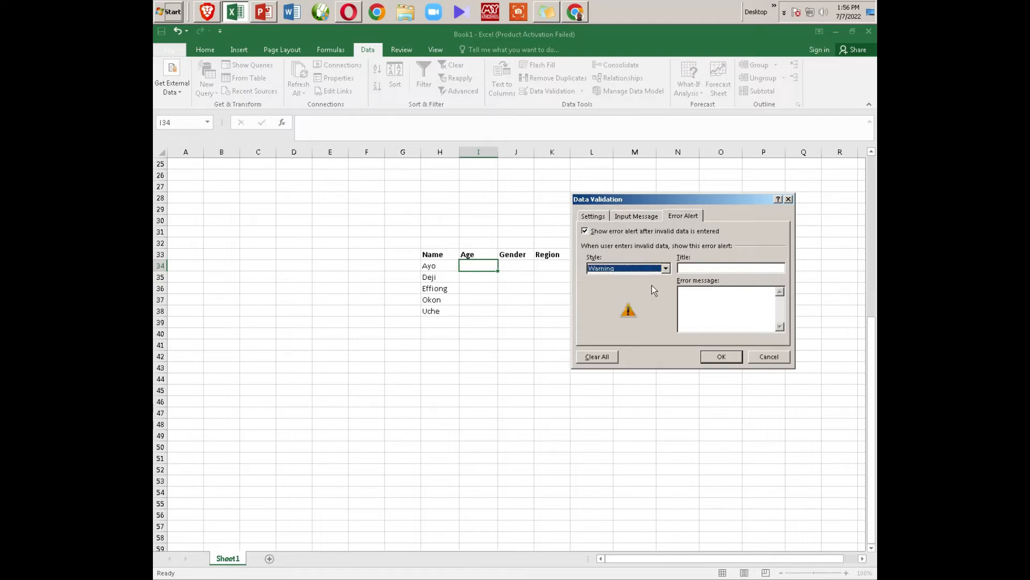
pyautogui.click(609, 269)
pyautogui.click(610, 294)
pyautogui.click(611, 269)
pyautogui.click(613, 278)
pyautogui.click(701, 268)
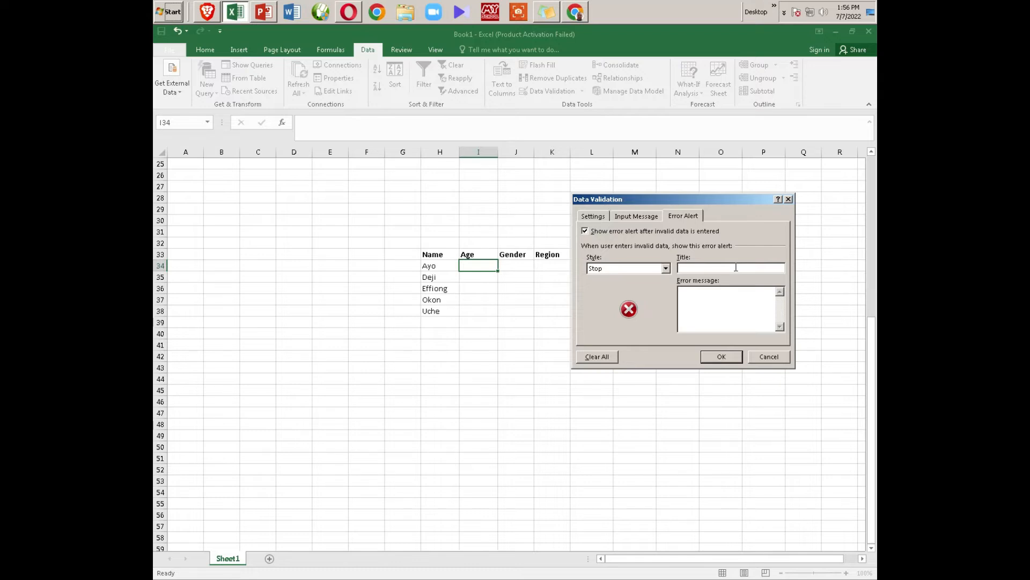
pyautogui.write('Adult')
pyautogui.write(' O')
pyautogui.write('nly')
# Enter "You Are Below The Accepted Age" as the error message of the alert.
pyautogui.write('You ')
pyautogui.write('Are ')
pyautogui.write('Belo')
pyautogui.write('w The Ad')
pyautogui.write('cepted ')
pyautogui.write('Age')
# Review the criteria, input message and error alert, and apply the validation rule to cell I34.
pyautogui.click(594, 216)
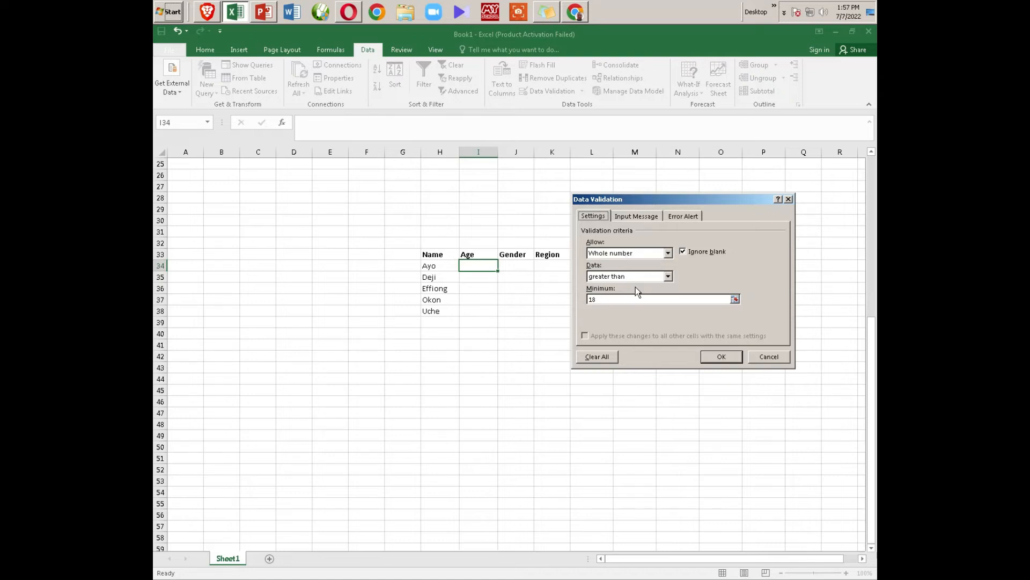
pyautogui.click(639, 216)
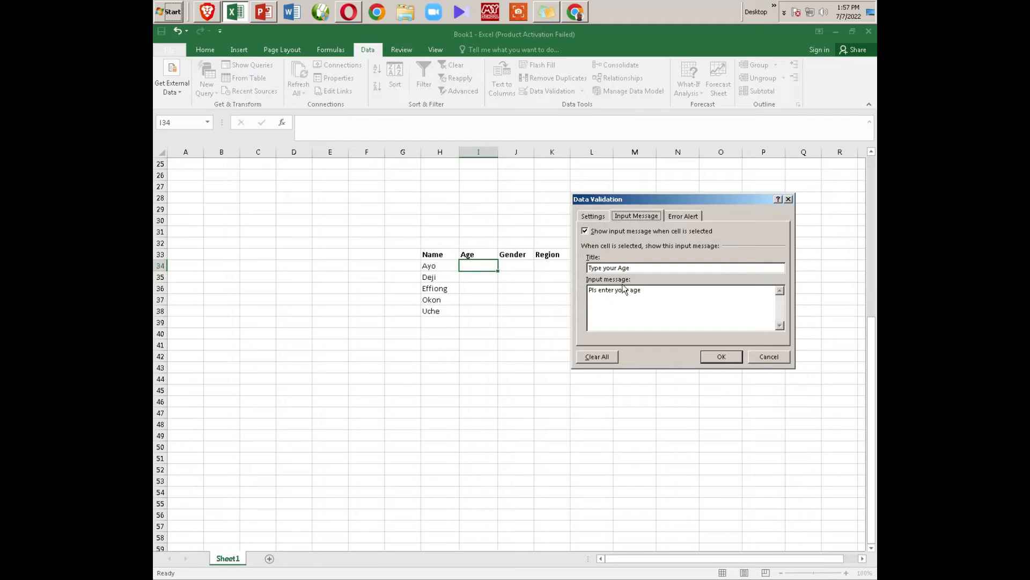
pyautogui.click(677, 218)
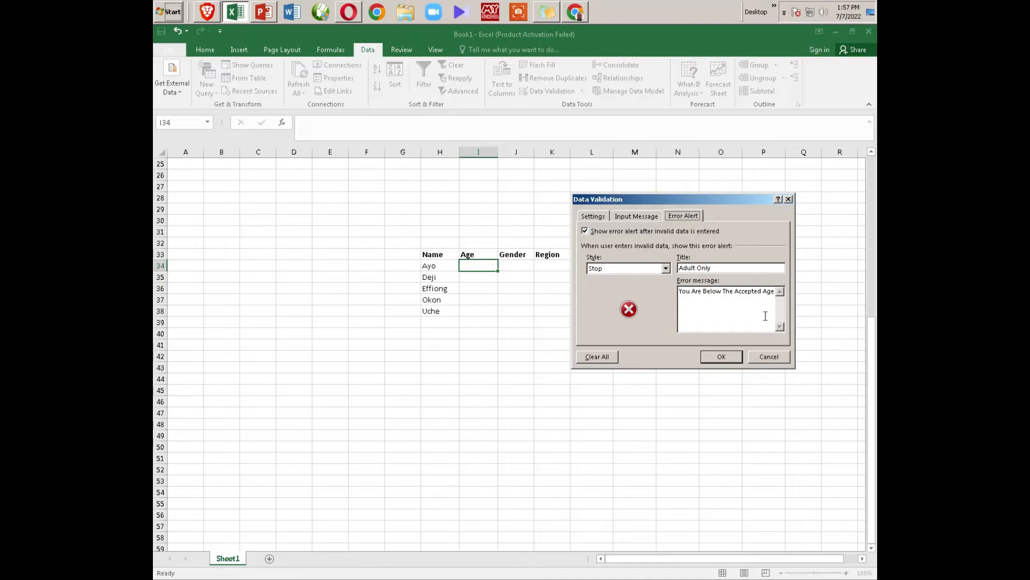
pyautogui.click(717, 357)
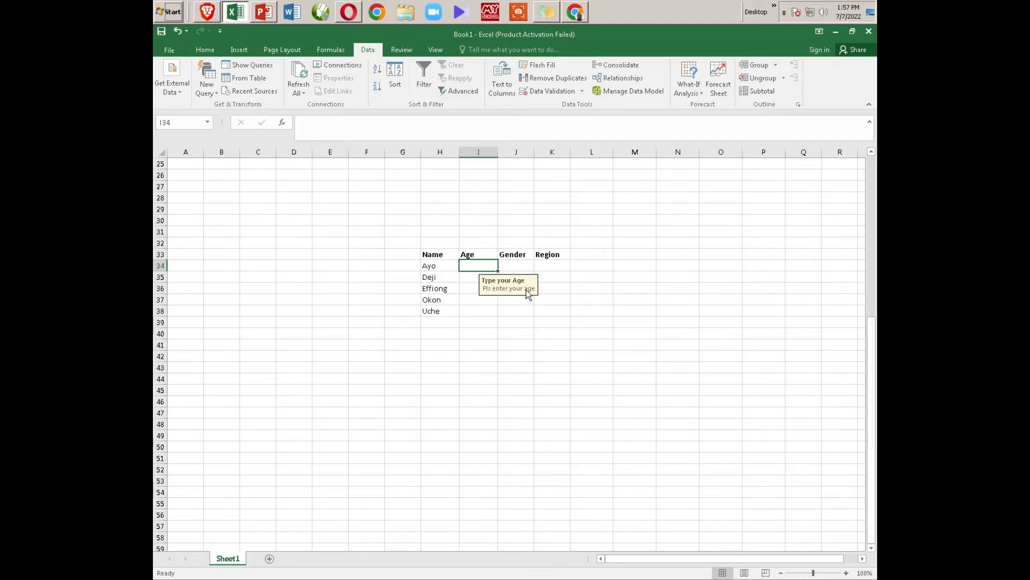
# Fill the validation rule from I34 down through I38 in the Age column.
pyautogui.moveTo(498, 271); pyautogui.dragTo(499, 316)
pyautogui.click(474, 309)
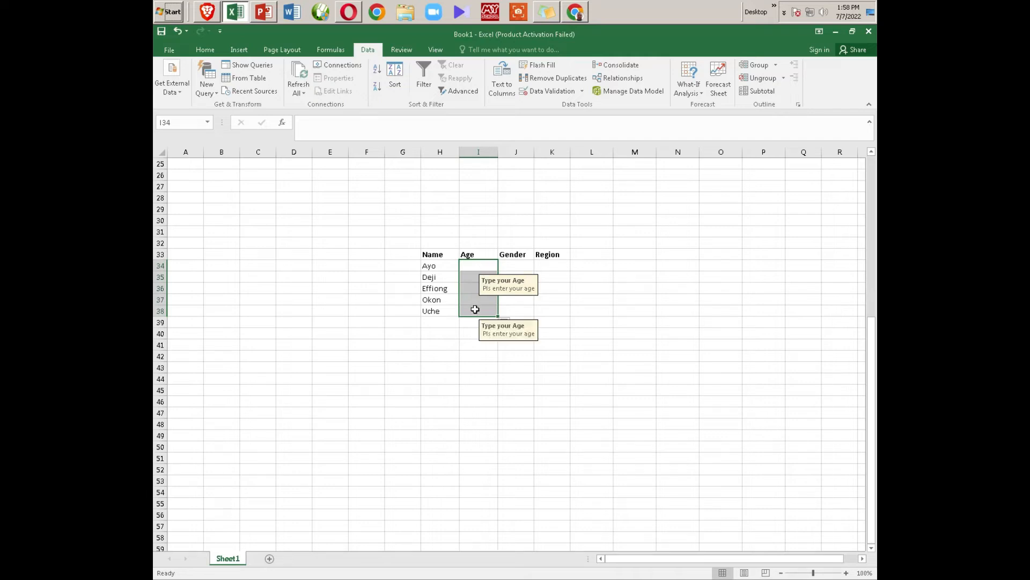
# Enter the ages 19 in I34 and 22 in I35.
pyautogui.click(481, 266)
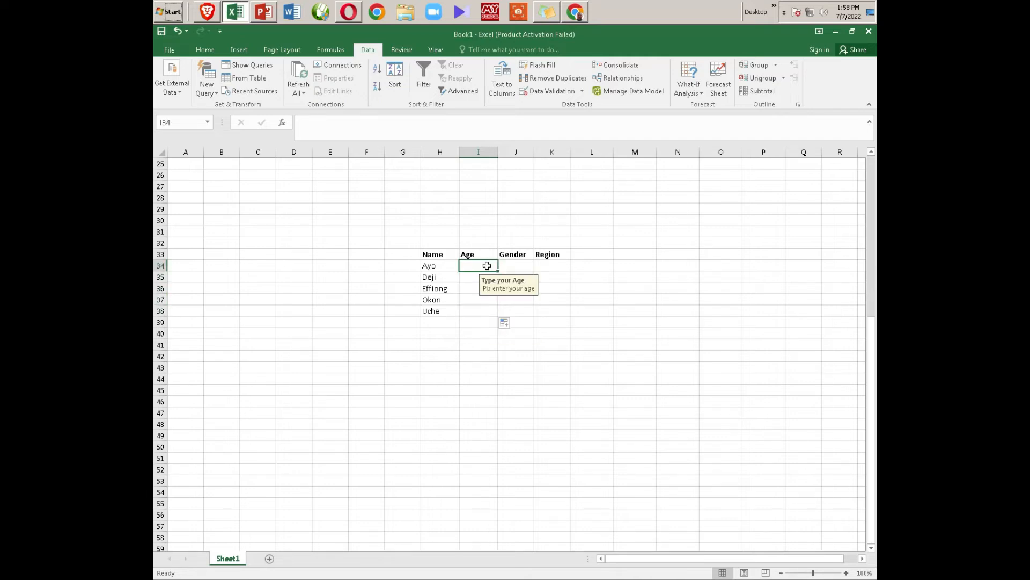
pyautogui.write('19')
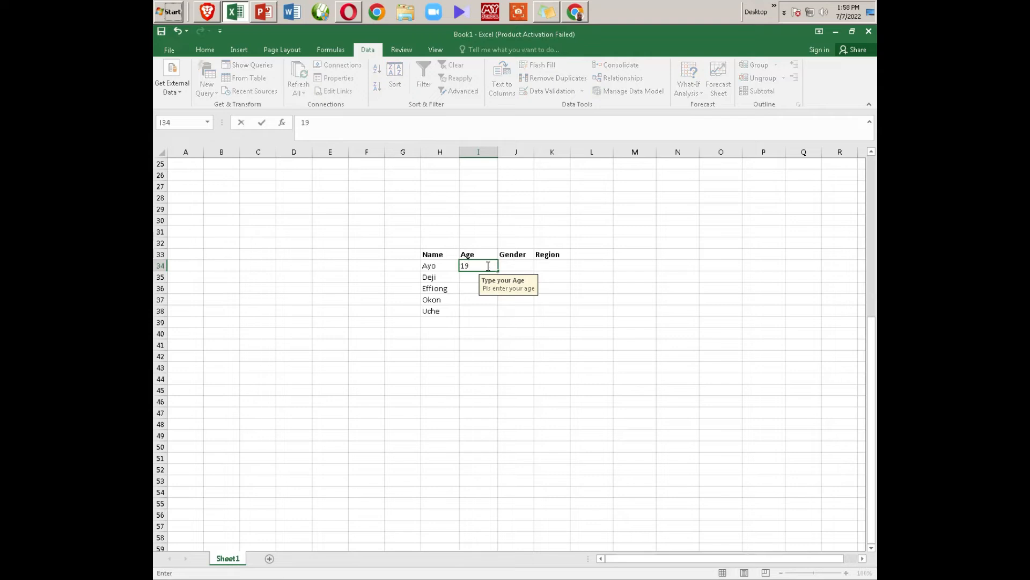
pyautogui.press('Return')
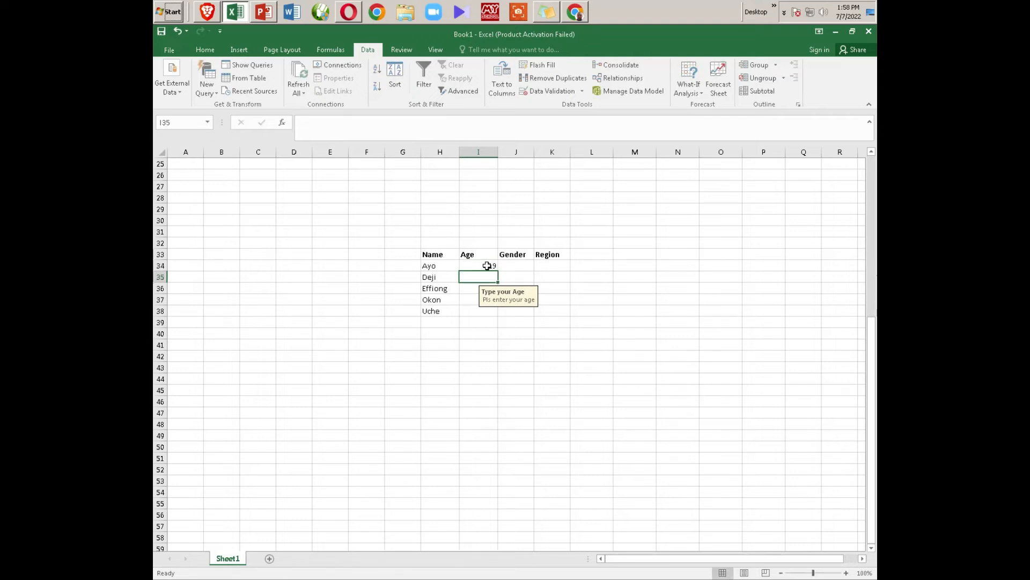
pyautogui.write('22')
pyautogui.press('Return')
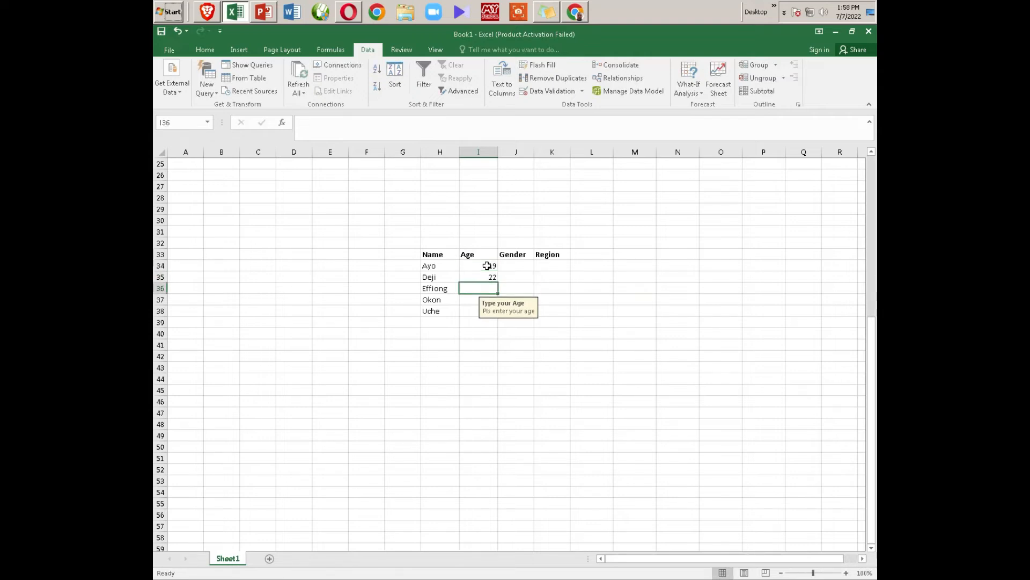
# Test the validation rule by trying the age 17 in I36, and go back to editing the cell.
pyautogui.write('17')
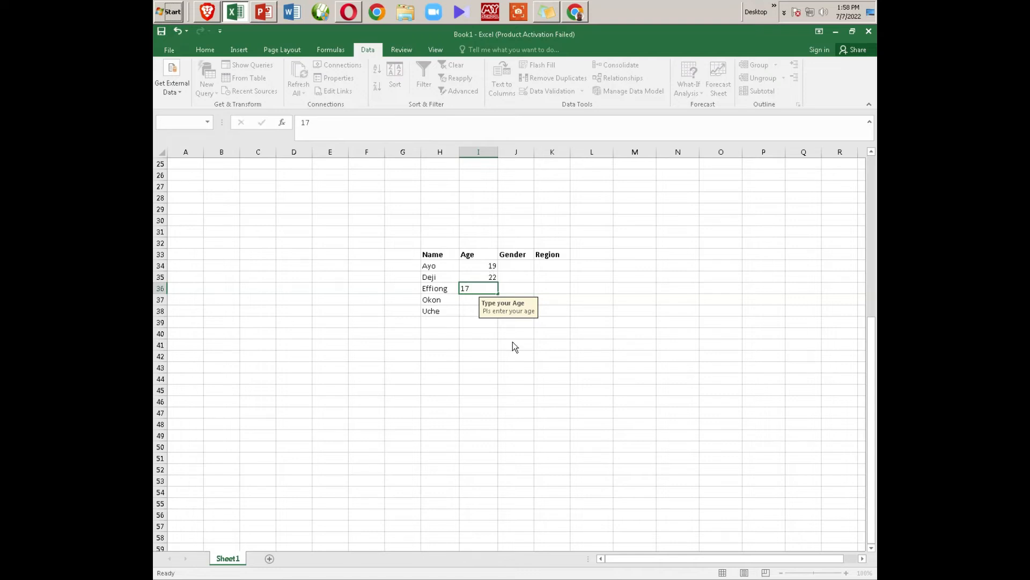
pyautogui.press('Return')
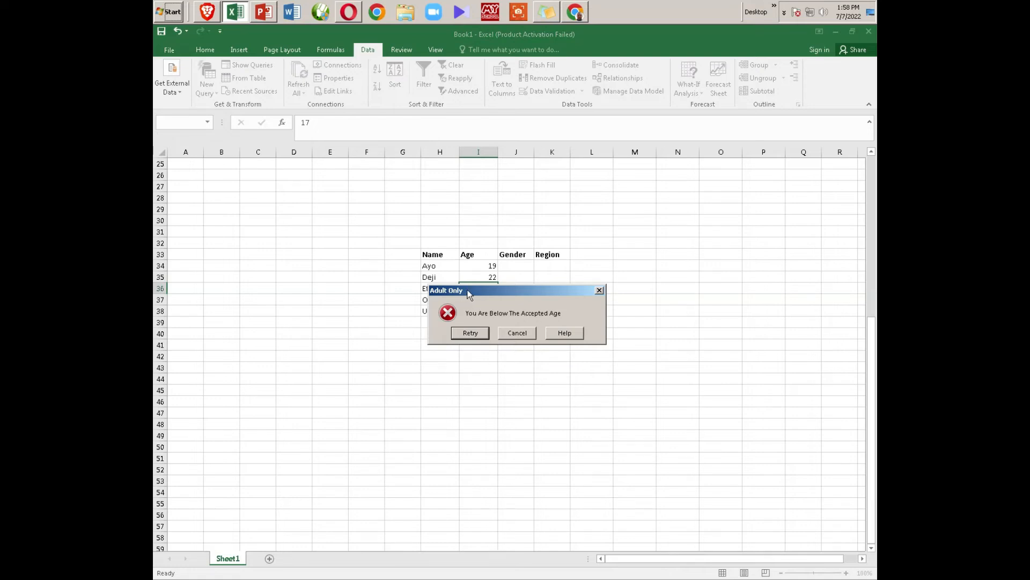
pyautogui.moveTo(468, 293); pyautogui.dragTo(474, 313)
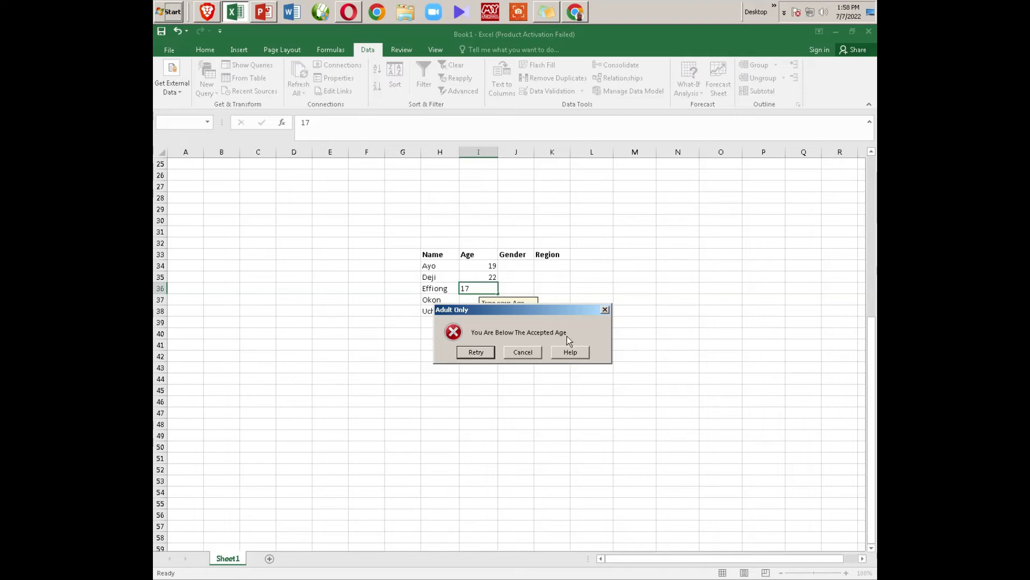
pyautogui.click(473, 353)
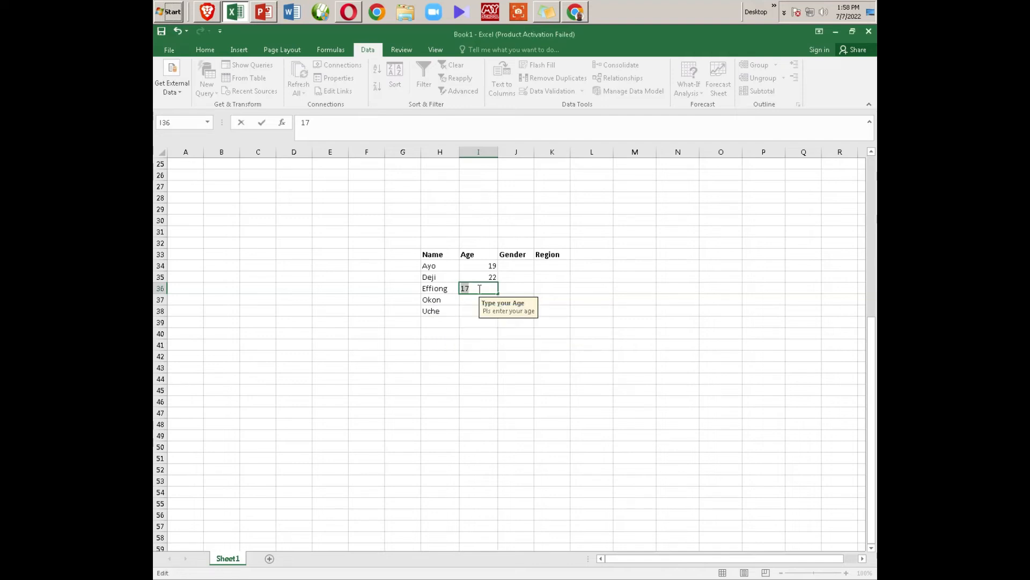
# Test the validation rule by trying the age 18 in I36.
pyautogui.press('BackSpace')
pyautogui.write('18')
pyautogui.press('Return')
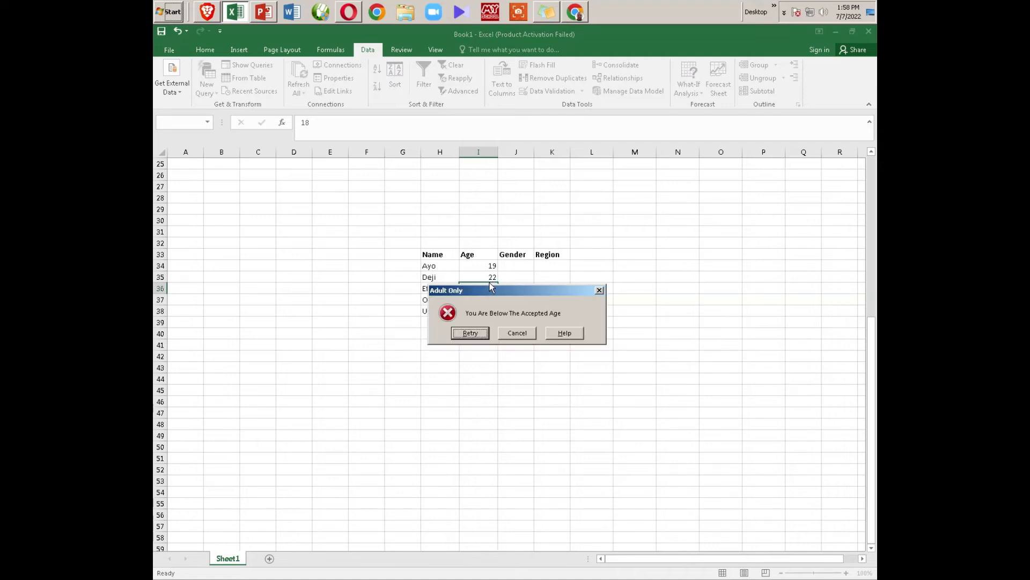
# Replace the rejected age in I36 with 19, and enter 21 in I37 and 25 in I38.
pyautogui.click(470, 333)
pyautogui.write('19')
pyautogui.press('Return')
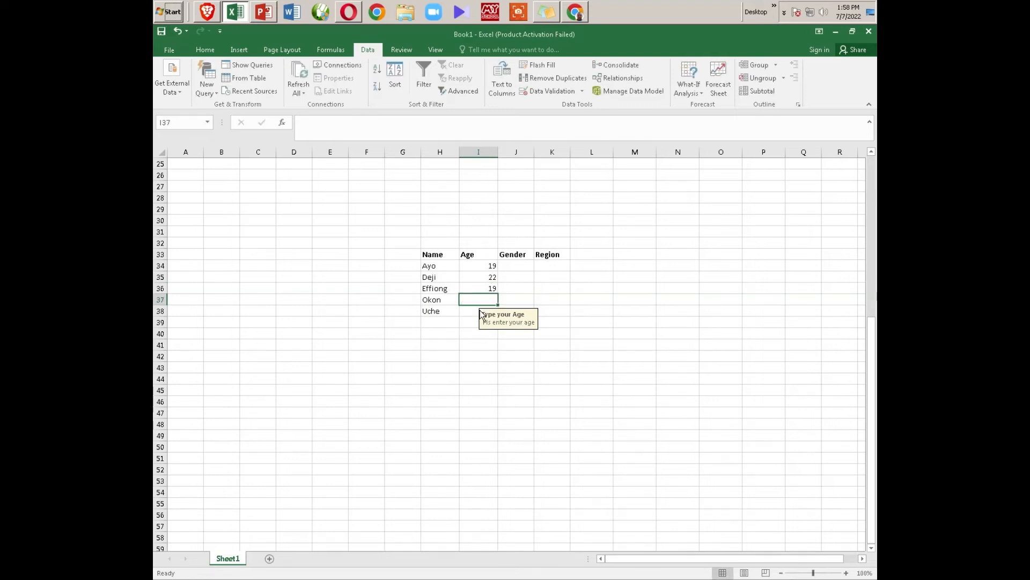
pyautogui.write('21')
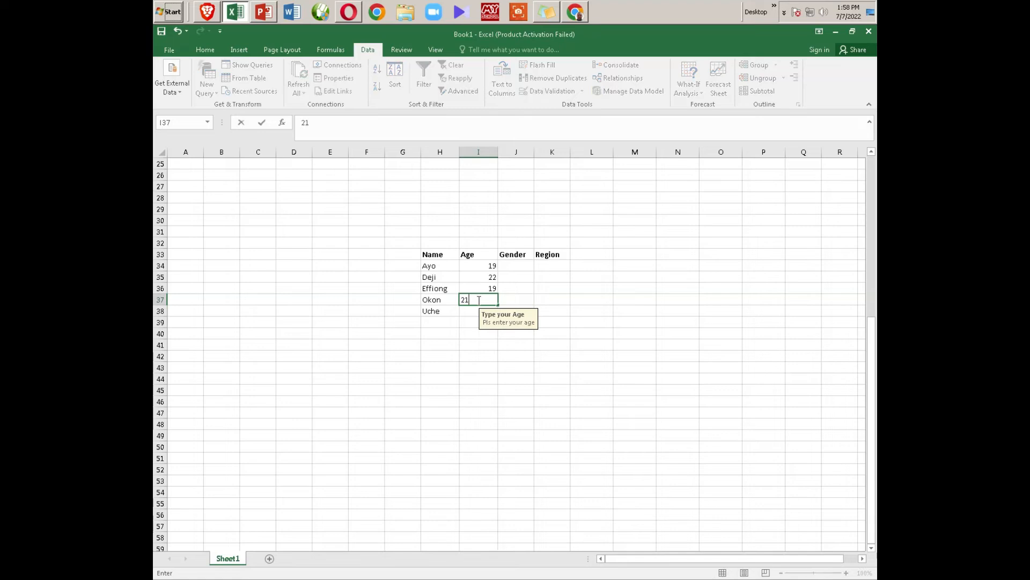
pyautogui.press('Return')
pyautogui.write('25')
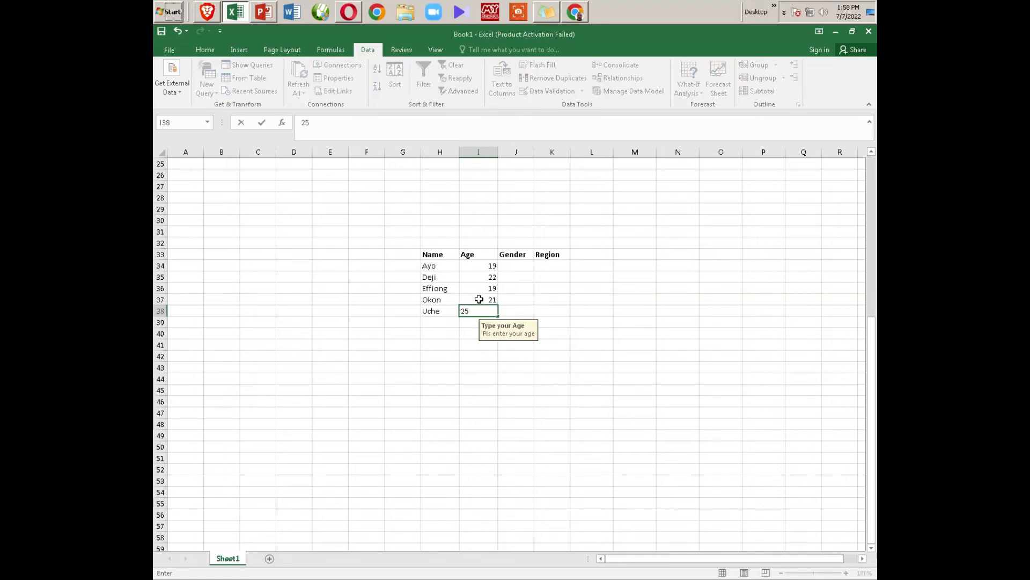
pyautogui.press('Return')
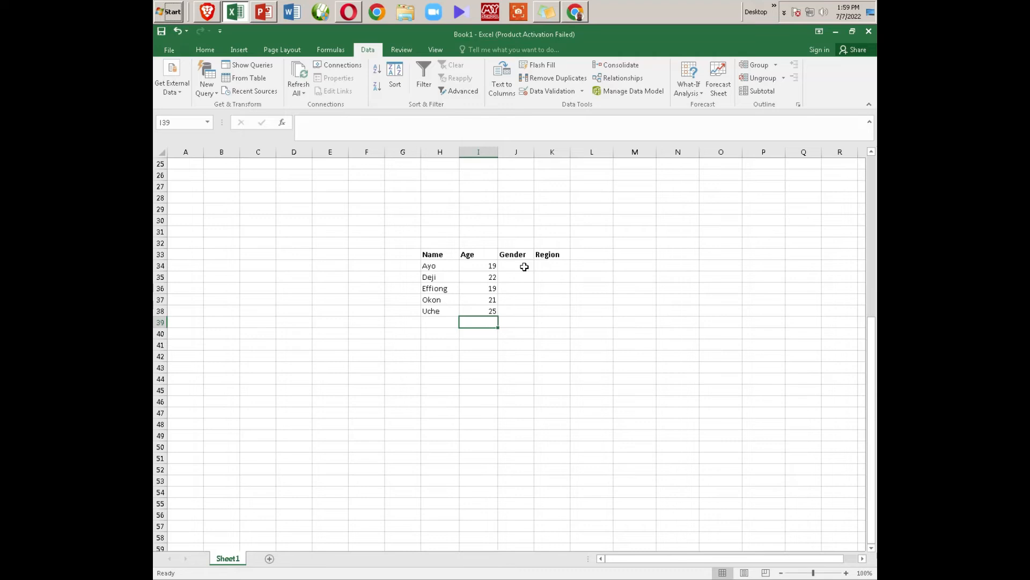
# Enter the gender options male in O34 and female in O35 as a source list.
pyautogui.click(714, 267)
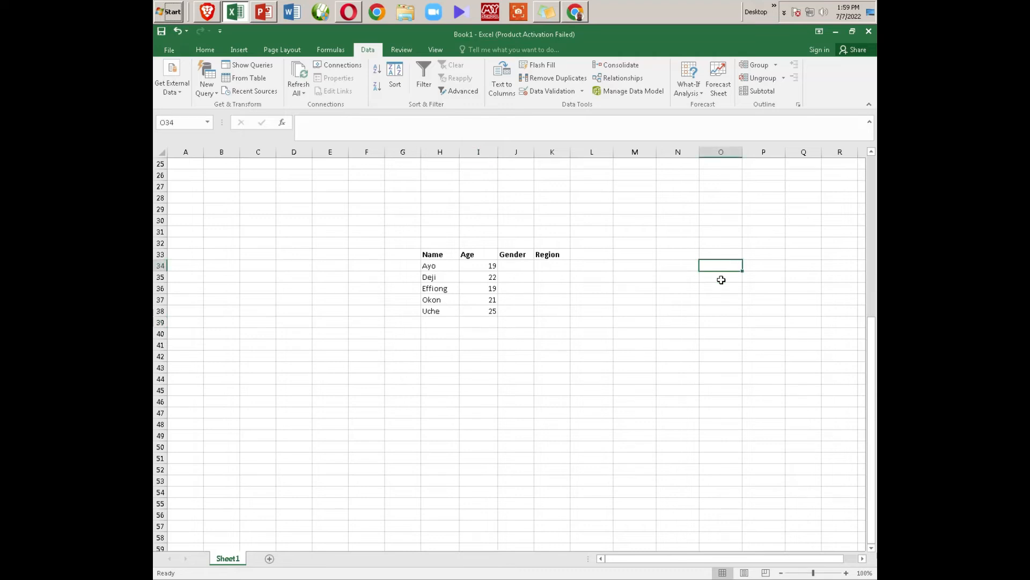
pyautogui.write('male')
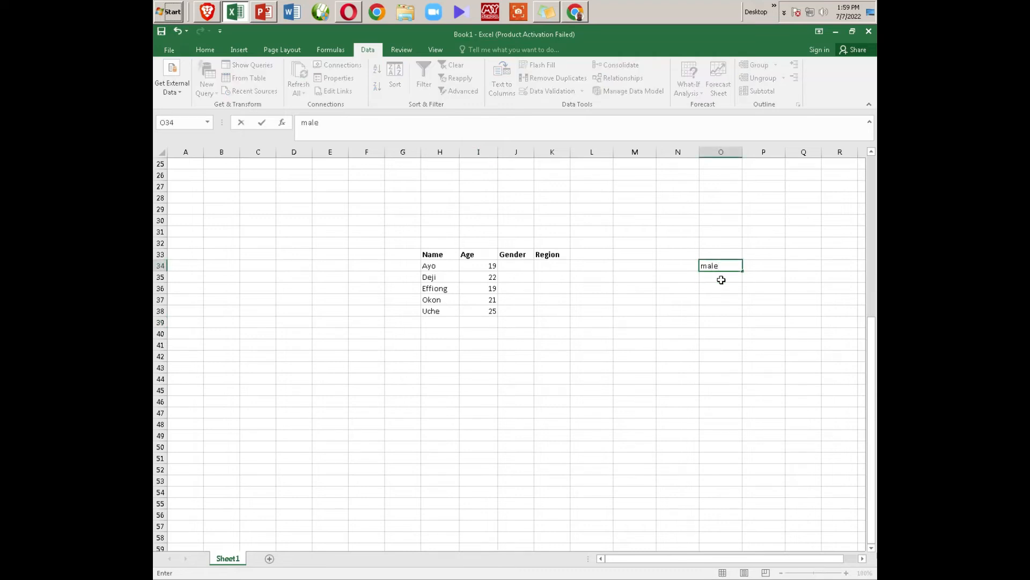
pyautogui.click(721, 279)
pyautogui.write('female')
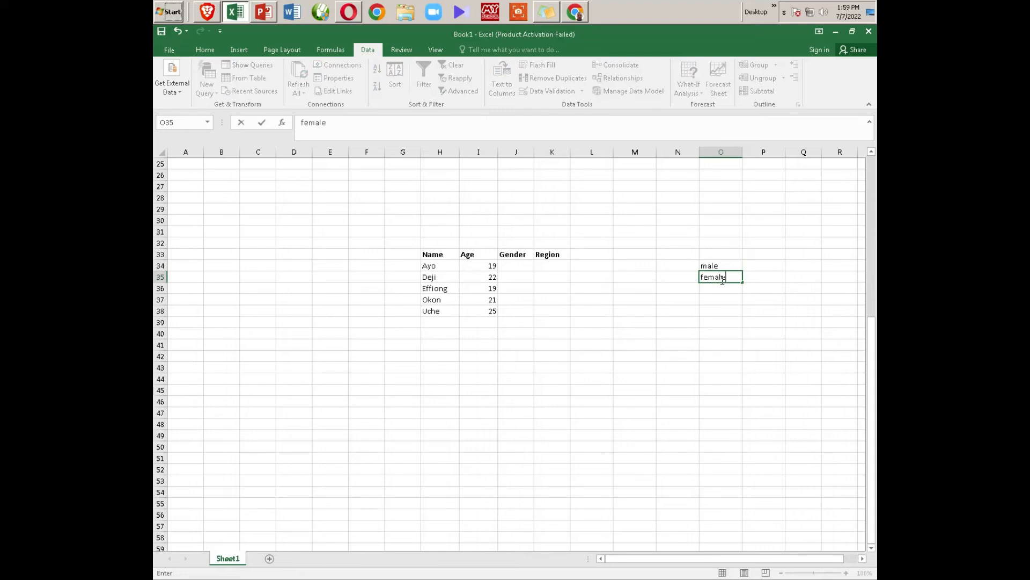
pyautogui.click(773, 309)
# Apply a List validation rule with source =$O$34:$O$35 to J34 and fill it down the Gender column to J38.
pyautogui.click(514, 267)
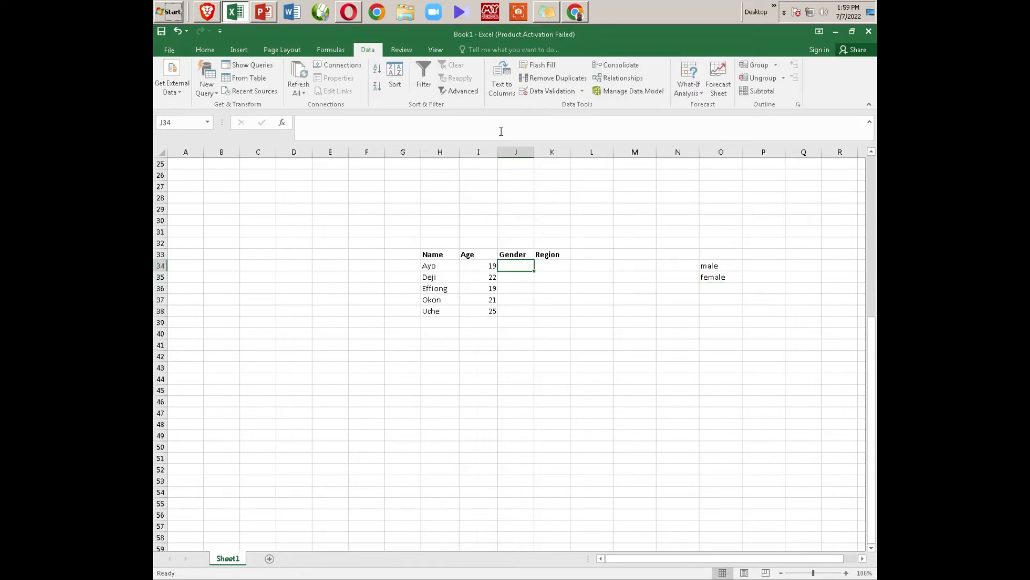
pyautogui.click(582, 91)
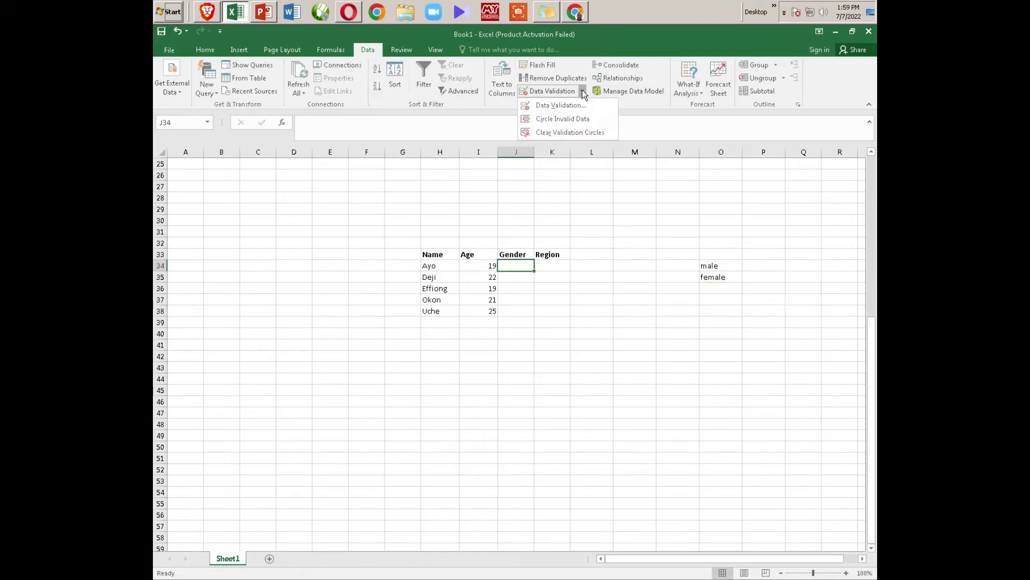
pyautogui.click(537, 104)
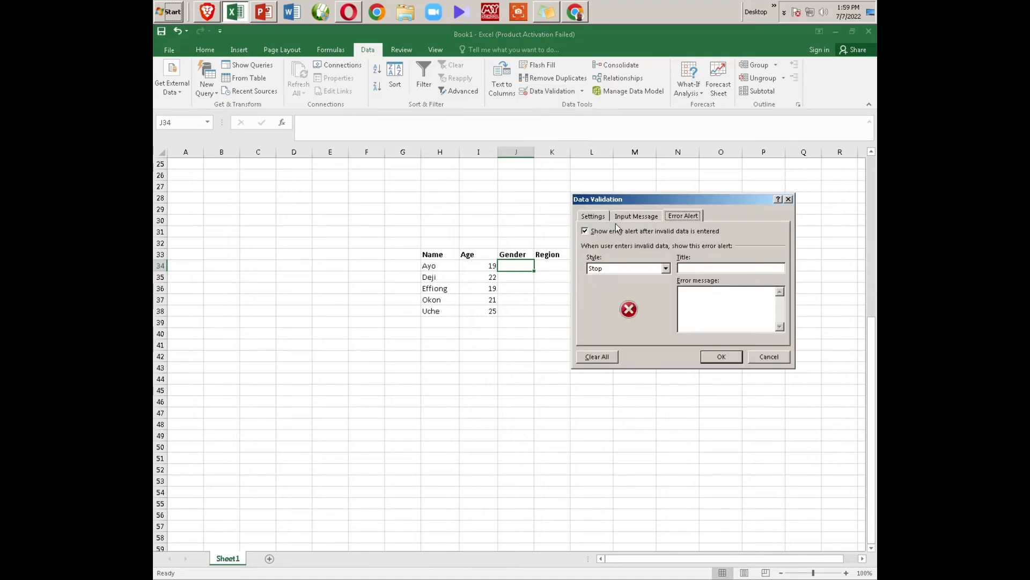
pyautogui.click(594, 216)
pyautogui.click(668, 253)
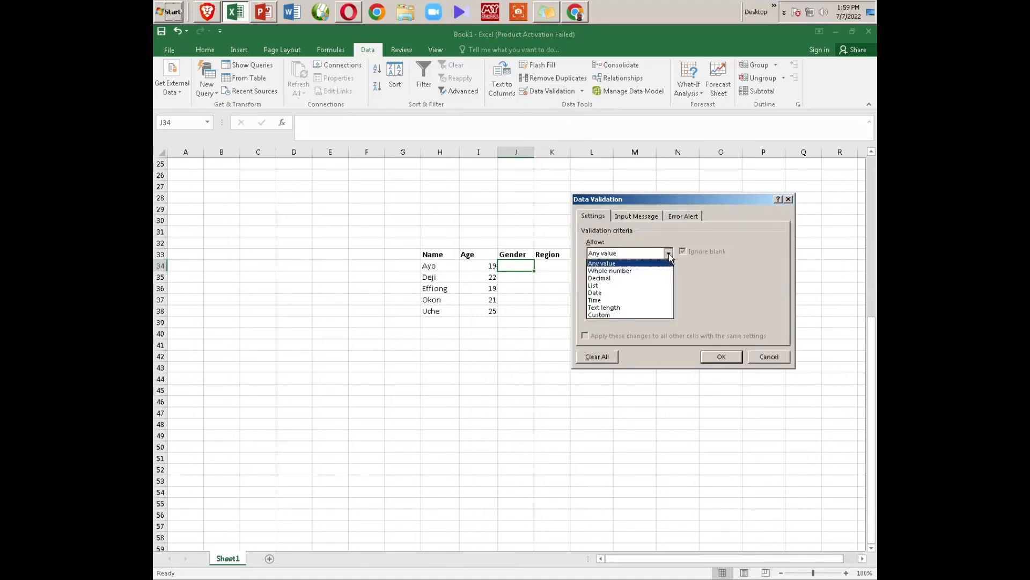
pyautogui.click(613, 285)
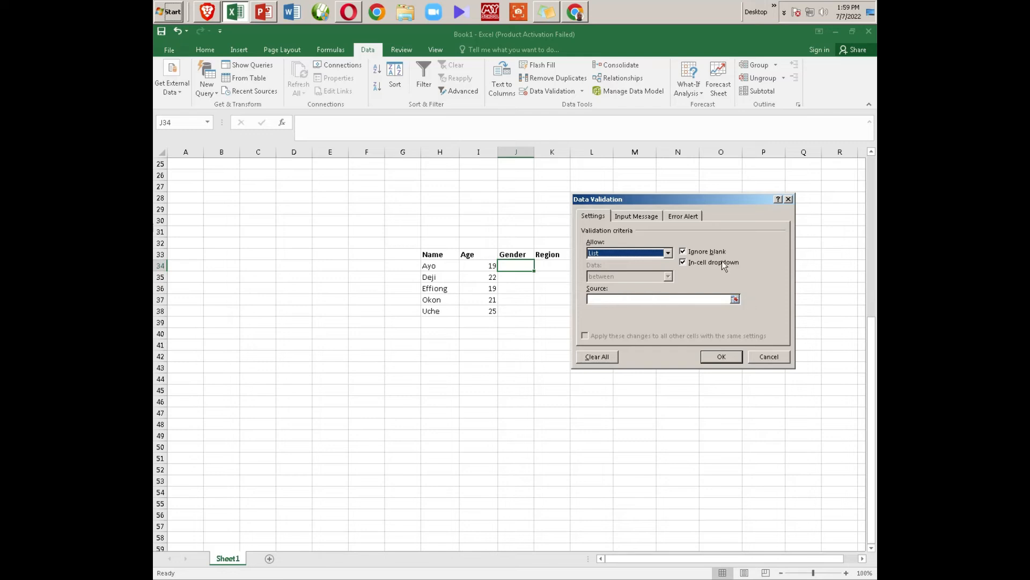
pyautogui.moveTo(703, 201); pyautogui.dragTo(626, 296)
pyautogui.moveTo(710, 267); pyautogui.dragTo(715, 278)
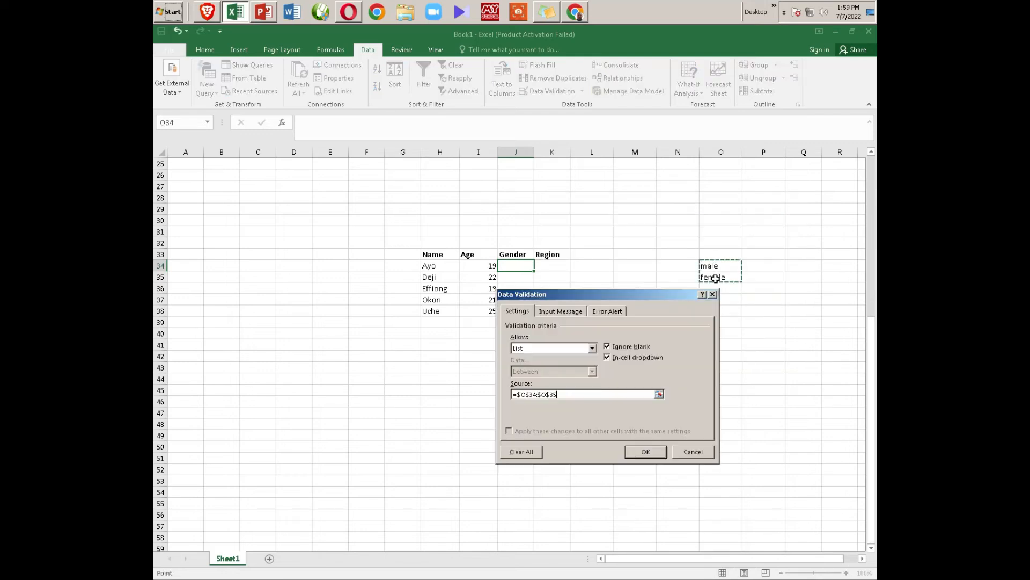
pyautogui.click(645, 452)
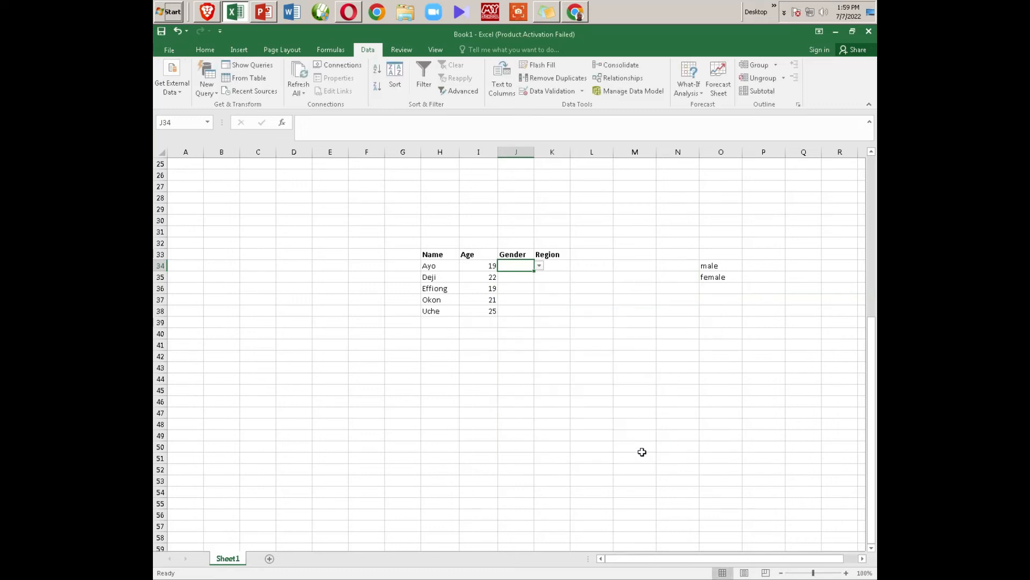
pyautogui.moveTo(534, 271); pyautogui.dragTo(530, 313)
# Choose male for J34 and female for J35 from the in-cell lists.
pyautogui.click(527, 266)
pyautogui.click(539, 267)
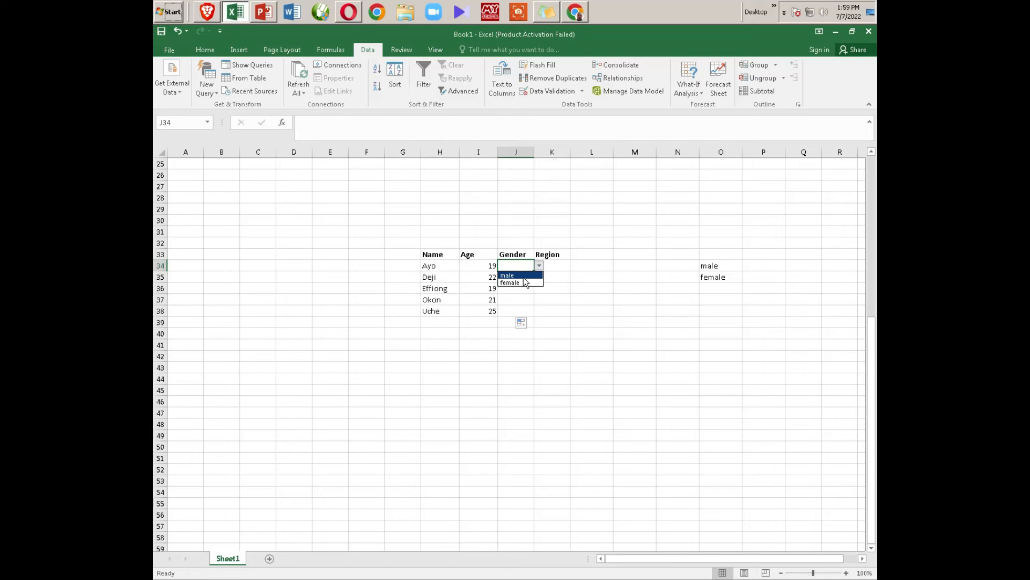
pyautogui.click(522, 276)
pyautogui.click(522, 275)
pyautogui.click(540, 278)
pyautogui.click(519, 293)
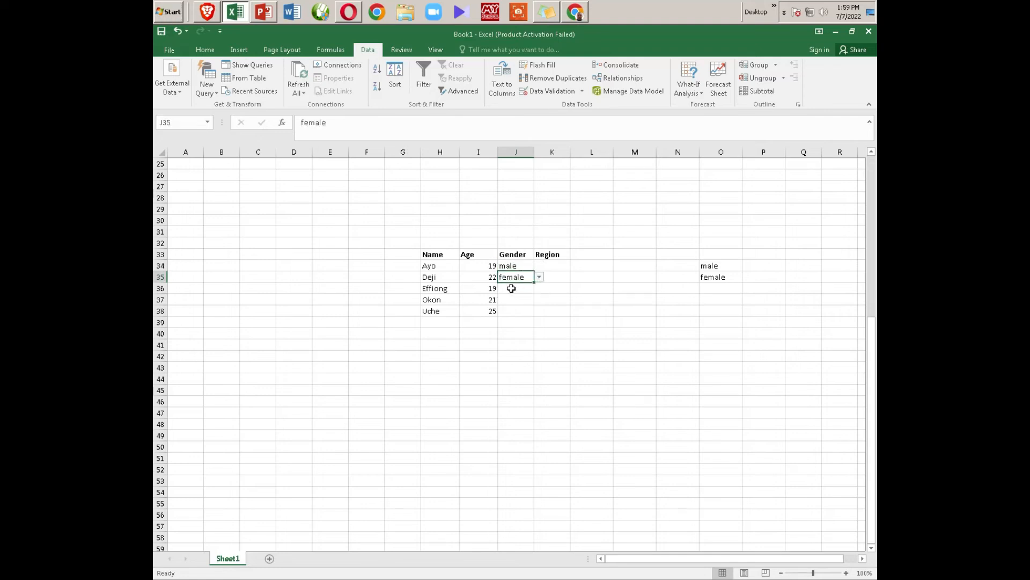
# Choose female for J36 and J37 and male for J38 from the in-cell lists.
pyautogui.press('Down')
pyautogui.click(540, 288)
pyautogui.click(520, 304)
pyautogui.click(523, 299)
pyautogui.click(539, 300)
pyautogui.click(529, 315)
pyautogui.press('Down')
pyautogui.click(540, 311)
pyautogui.click(534, 323)
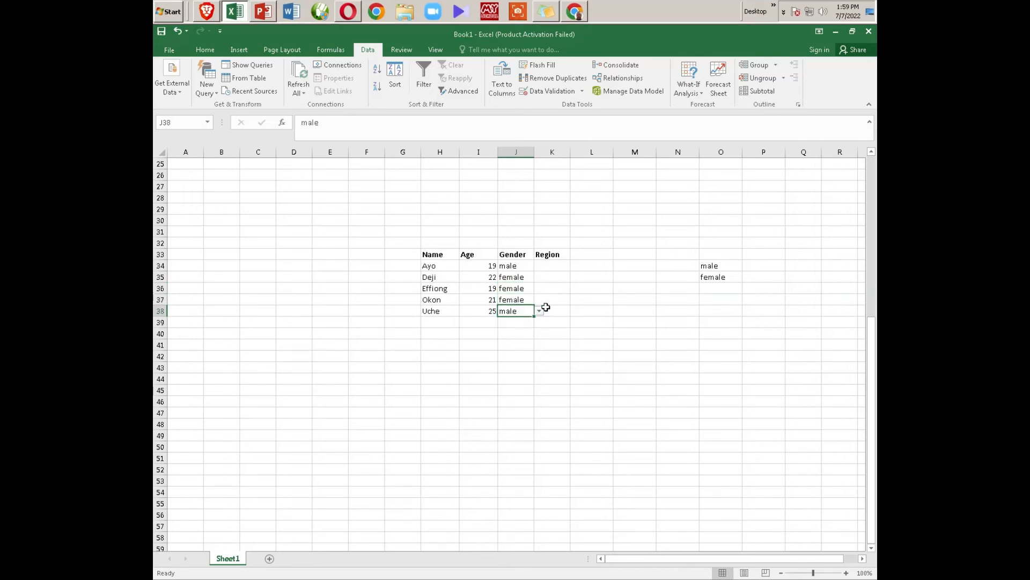
pyautogui.click(609, 293)
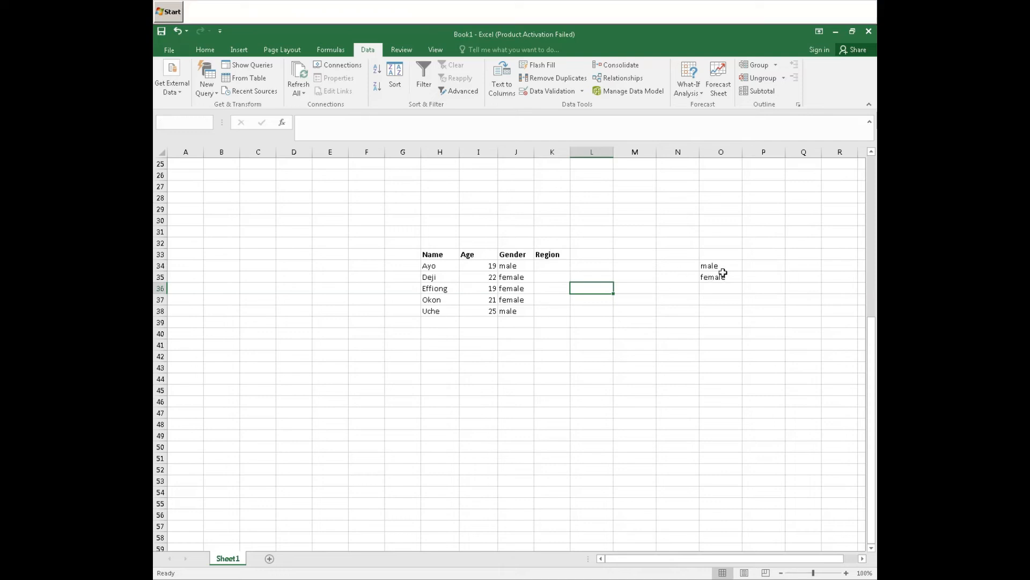
# Clear the gender entries in J38 and J37.
pyautogui.click(518, 310)
pyautogui.press('Delete')
pyautogui.click(519, 298)
pyautogui.press('Delete')
pyautogui.click(830, 322)
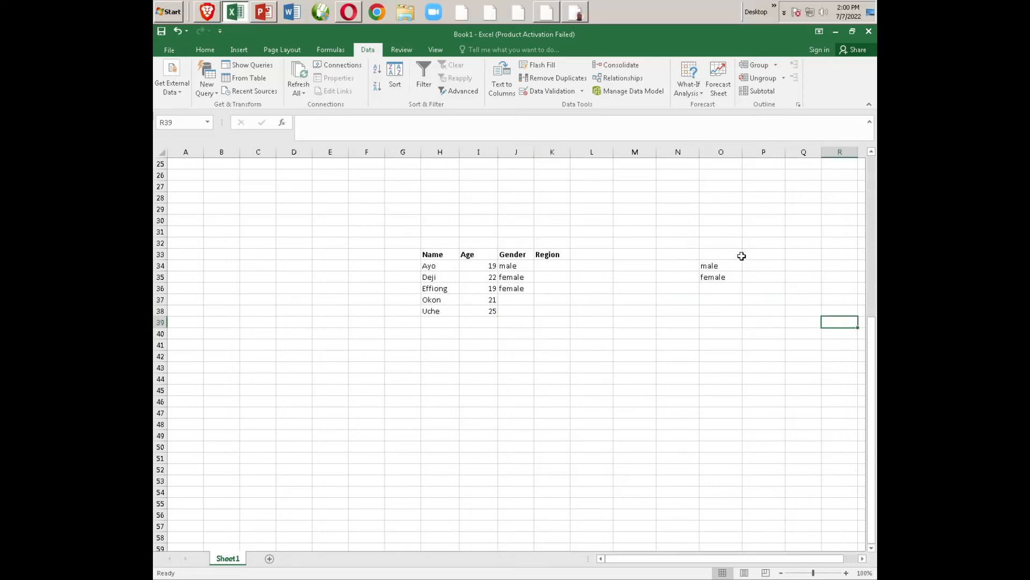
# Delete the source entries in O33:O36 and check which options the in-cell list of J37 offers.
pyautogui.moveTo(738, 254); pyautogui.dragTo(717, 288)
pyautogui.press('Delete')
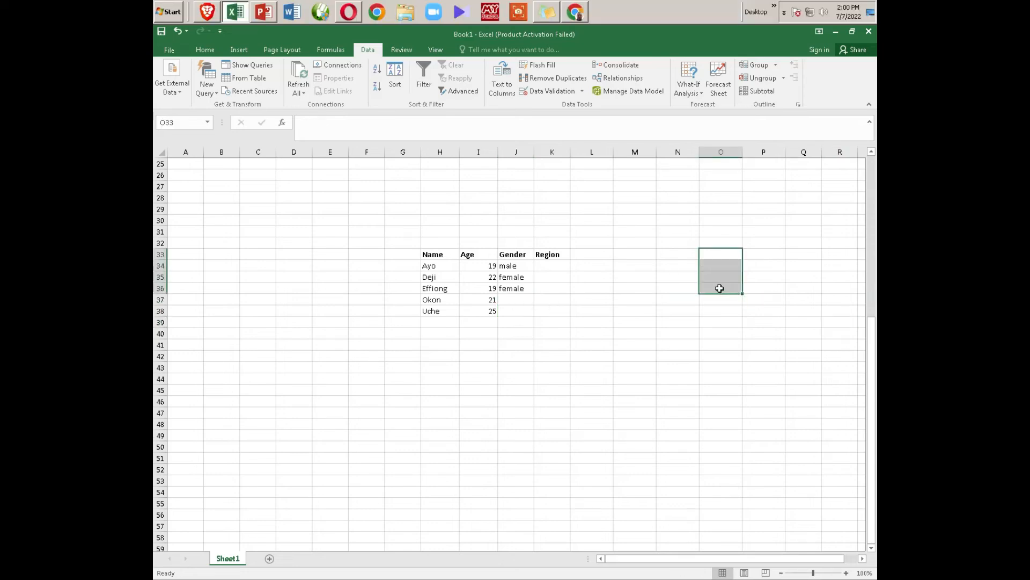
pyautogui.click(529, 300)
pyautogui.click(540, 301)
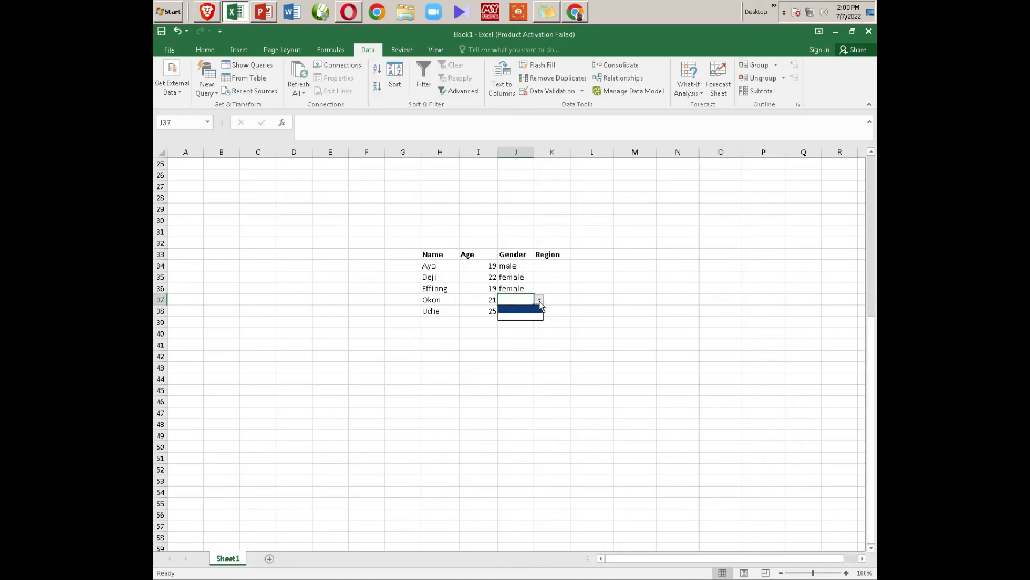
pyautogui.click(722, 292)
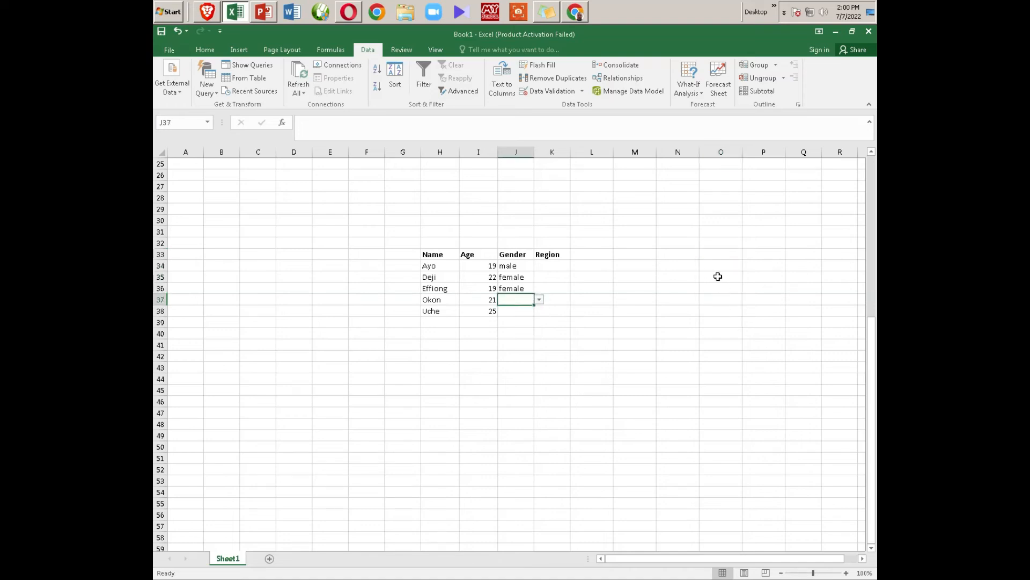
pyautogui.click(717, 286)
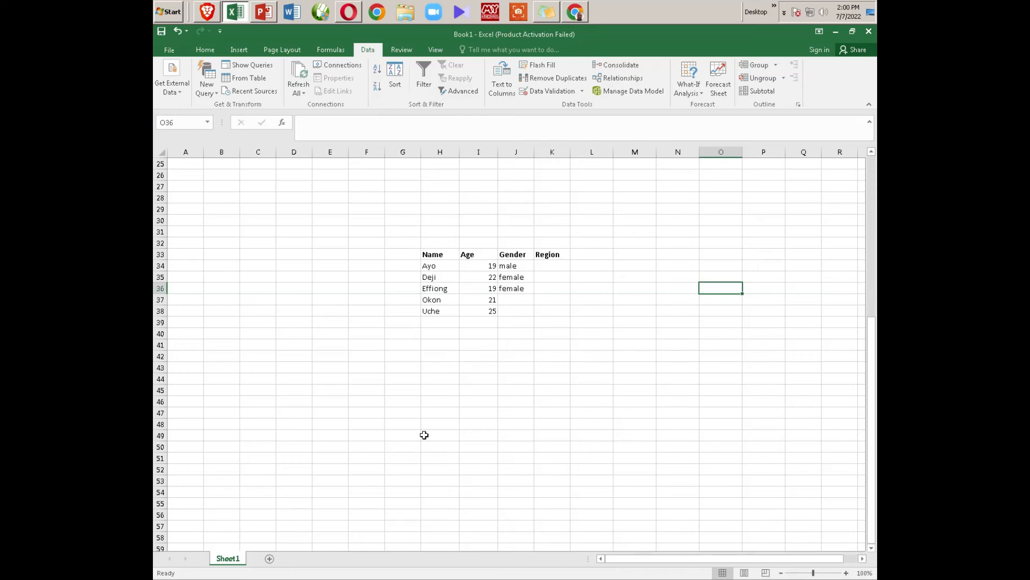
# Add a new worksheet, look back at the table on Sheet1, and return to Sheet2.
pyautogui.click(269, 558)
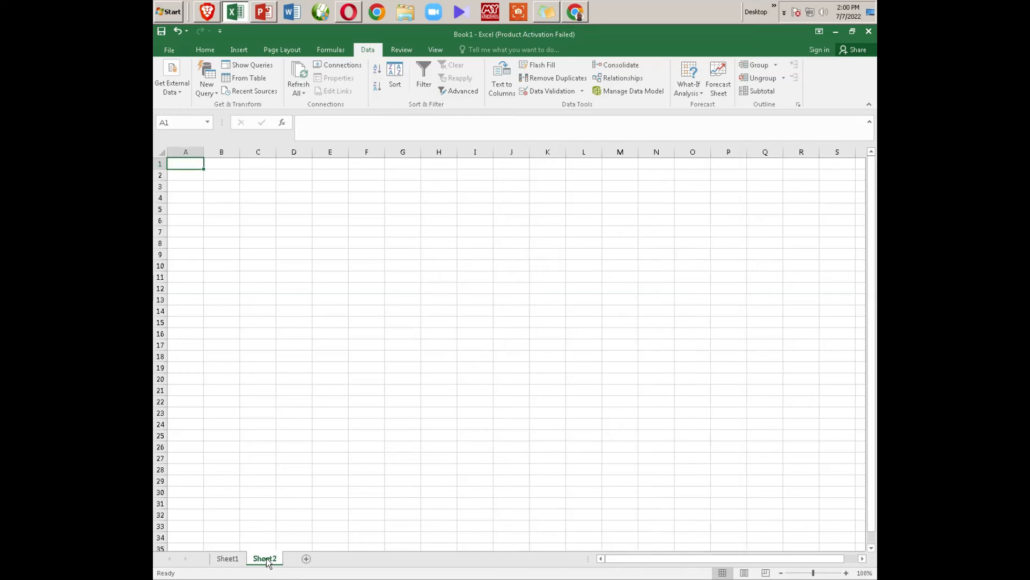
pyautogui.click(227, 558)
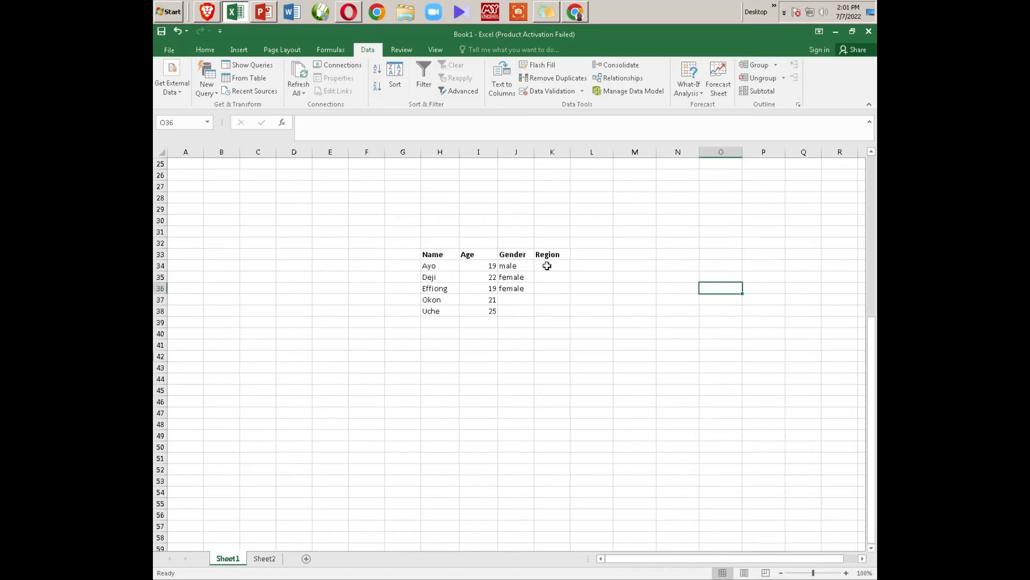
pyautogui.click(266, 558)
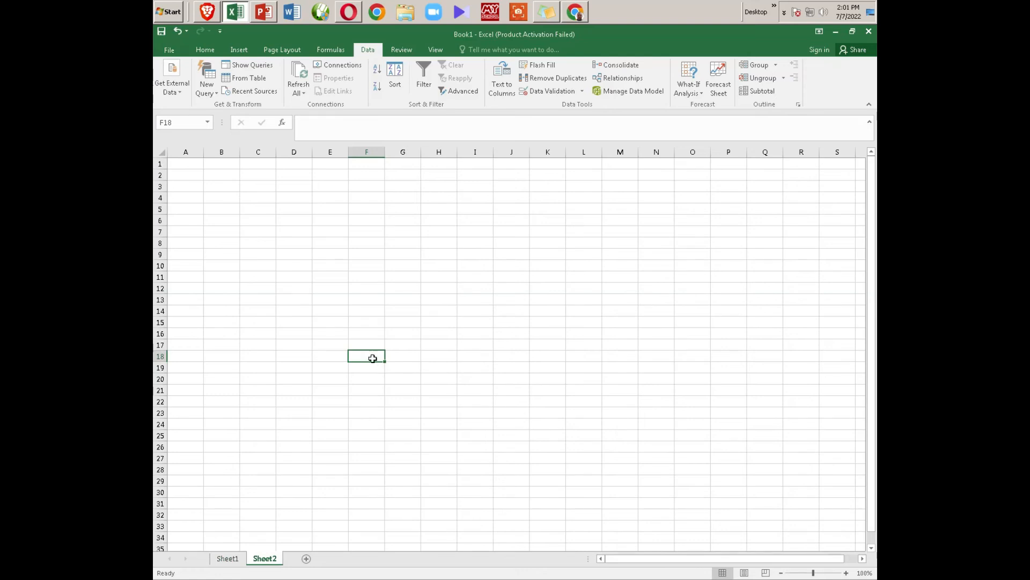
# Enter the regions North West in F18 and North East in F19 on Sheet2.
pyautogui.write('No')
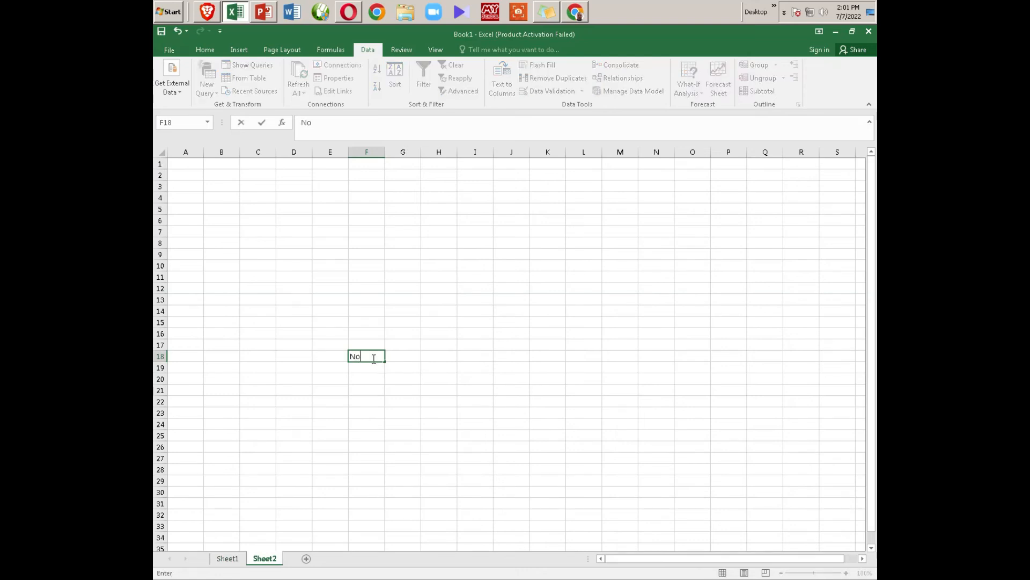
pyautogui.write('rth West')
pyautogui.press('Return')
pyautogui.write('Ne')
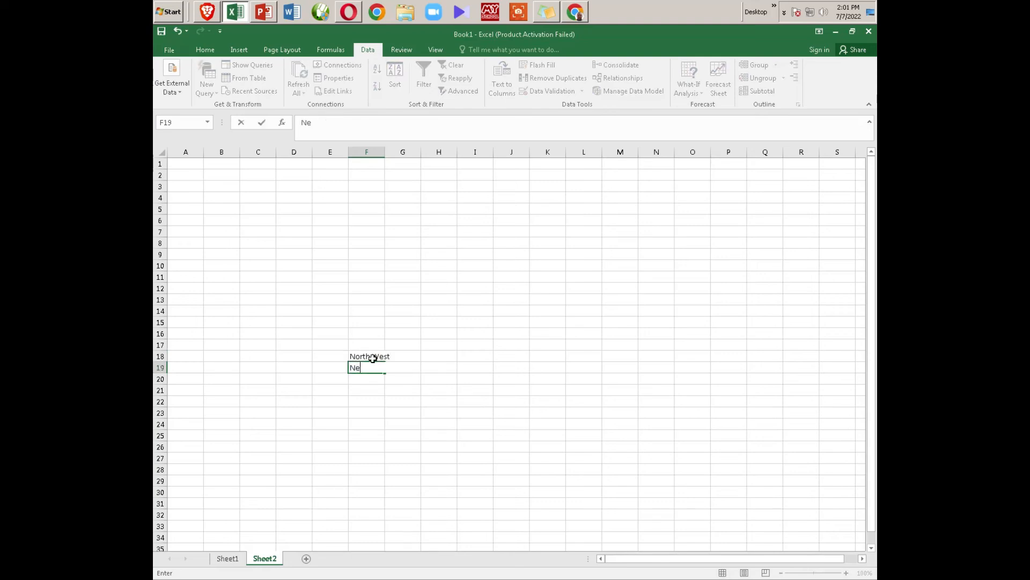
pyautogui.press('BackSpace')
pyautogui.write('orth East')
pyautogui.press('Return')
# Enter the region North Central in F20.
pyautogui.press('Return')
pyautogui.write('\\')
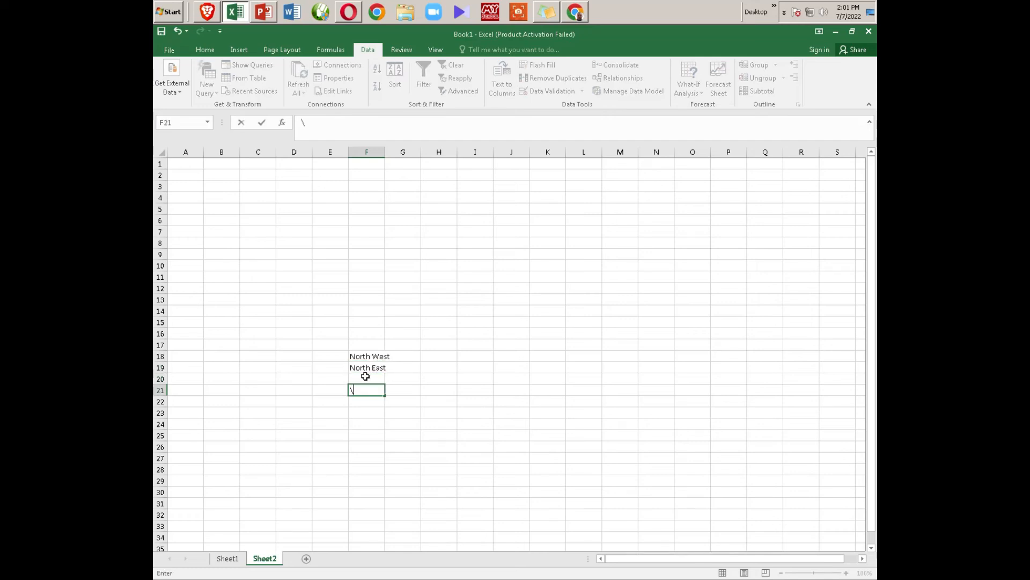
pyautogui.click(365, 378)
pyautogui.write('North Ce')
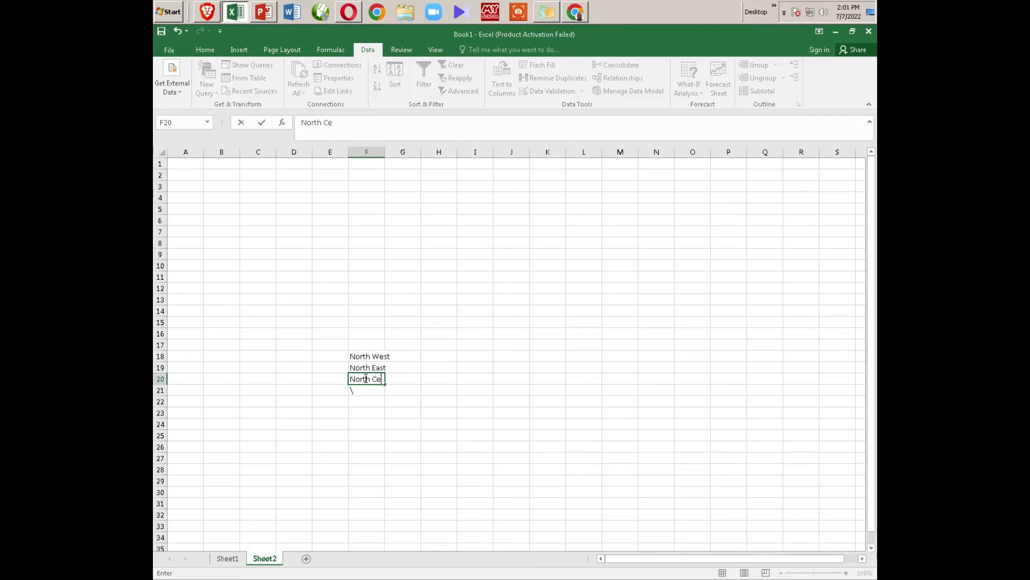
pyautogui.write('ntral')
pyautogui.press('Return')
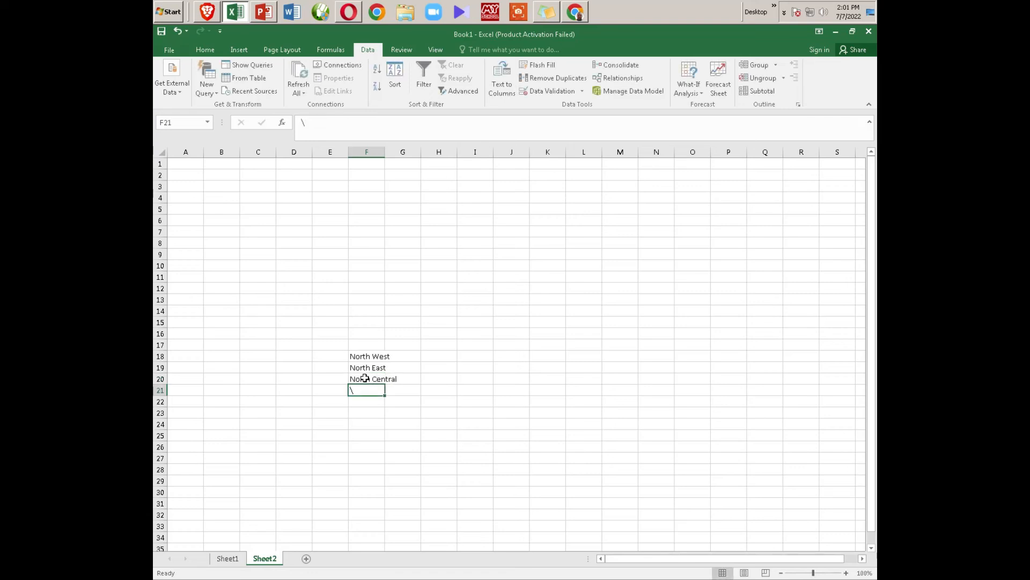
# Enter the region South East in F21 on Sheet2.
pyautogui.write('\\')
pyautogui.press('BackSpace')
pyautogui.write('So')
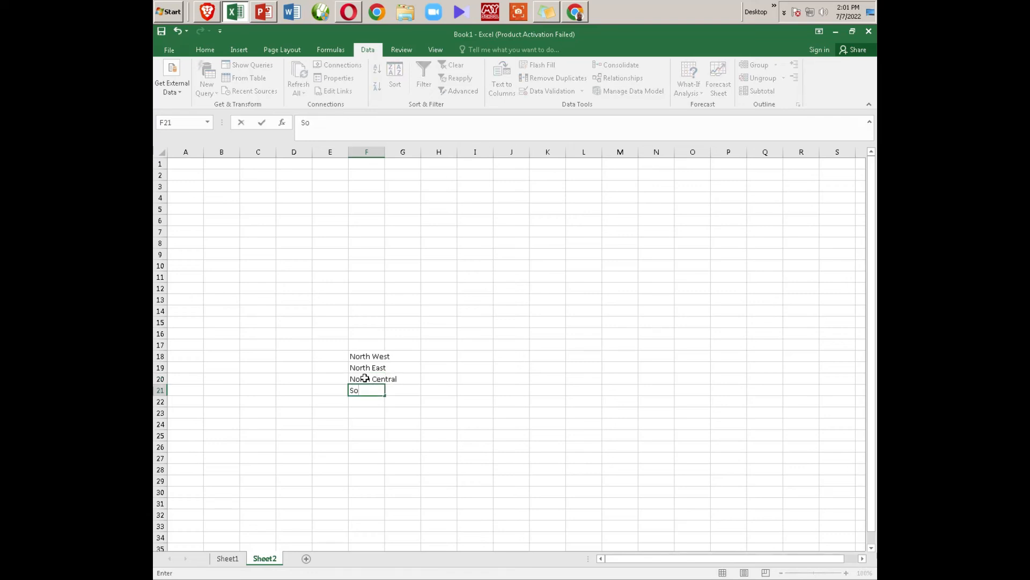
pyautogui.write('uth East')
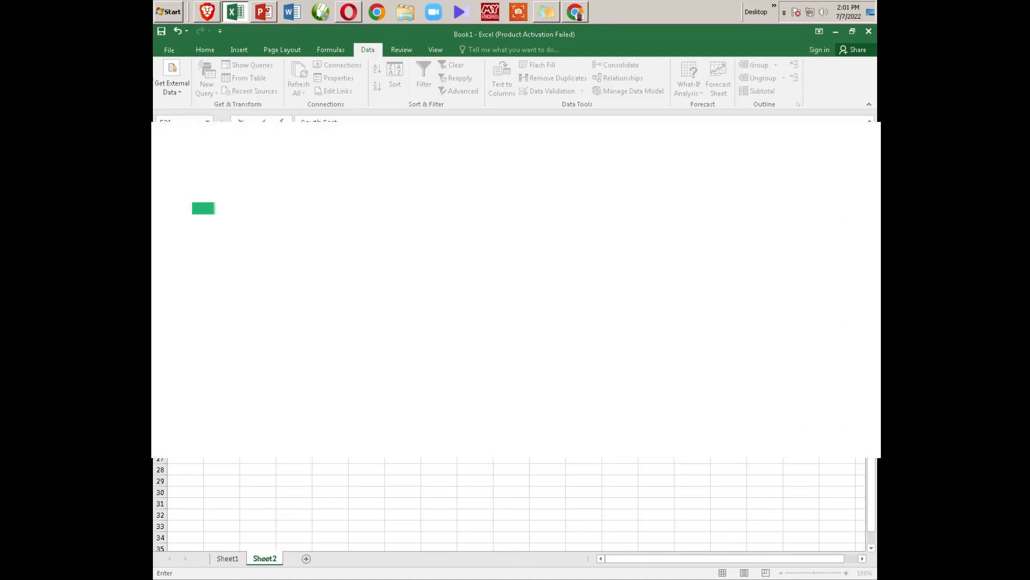
pyautogui.press('Return')
# Enter the regions South West in F22 and South South in F23.
pyautogui.write('S')
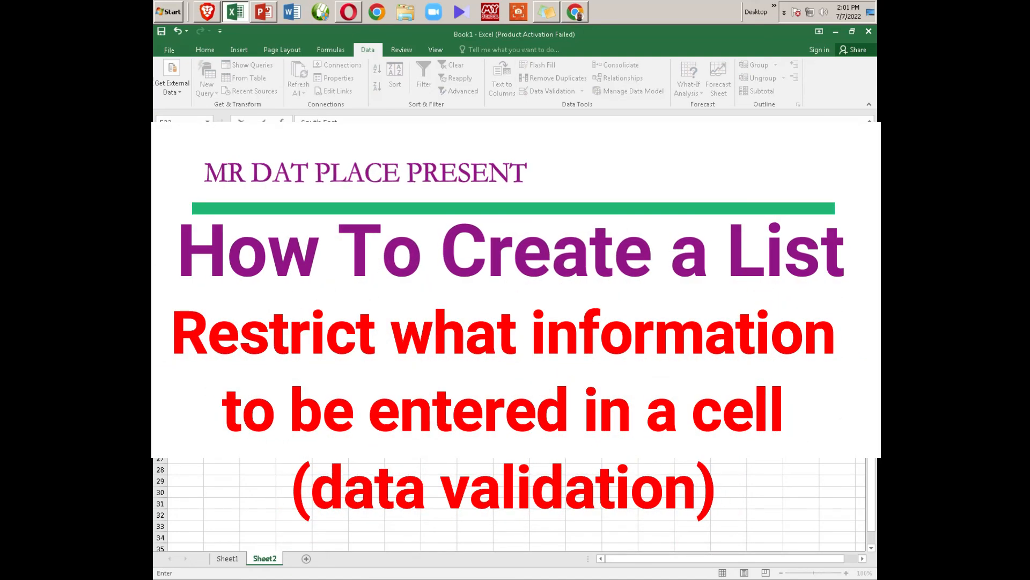
pyautogui.write('e')
pyautogui.press('BackSpace')
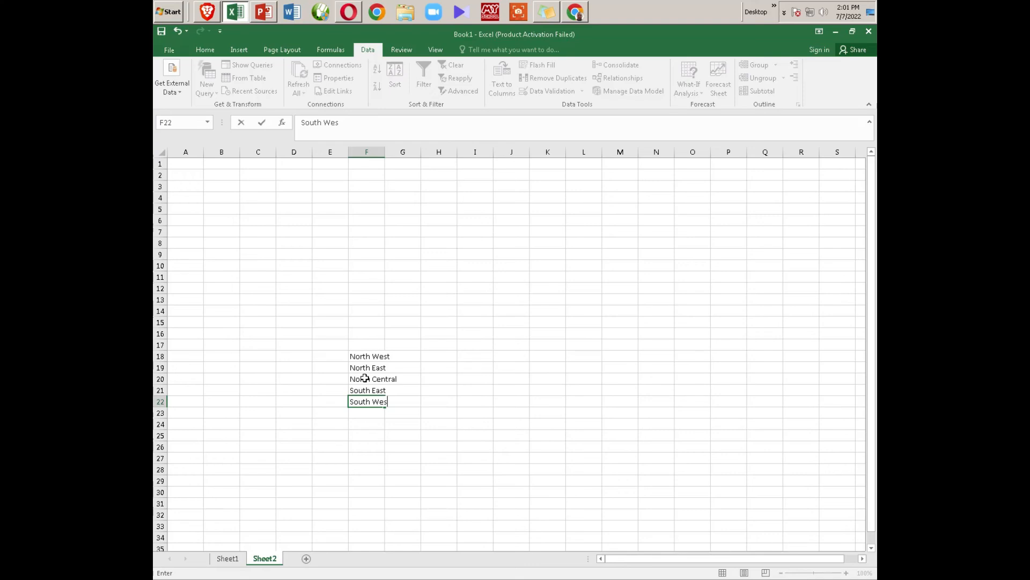
pyautogui.press('Return')
pyautogui.write('So')
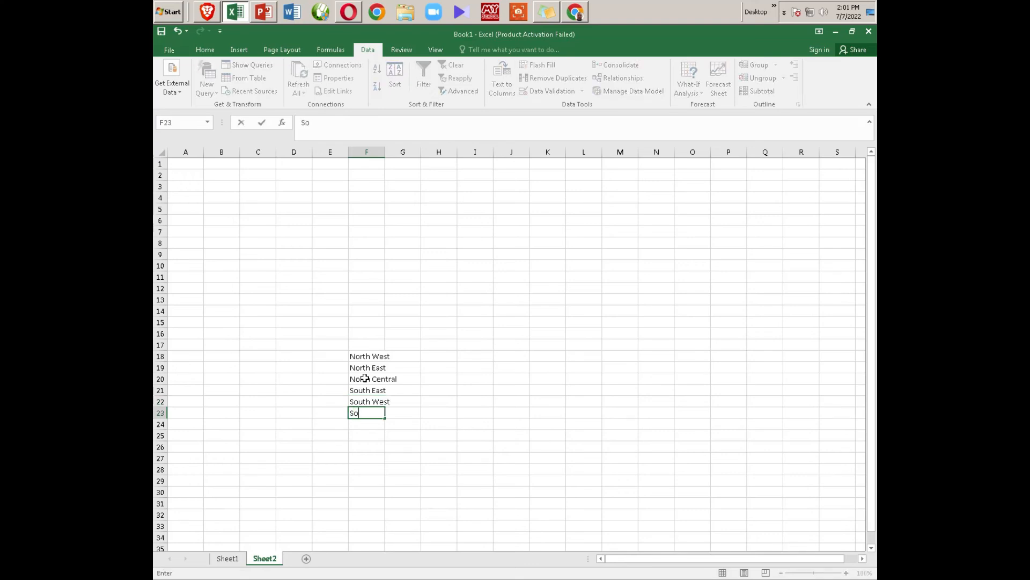
pyautogui.write('uth South')
pyautogui.press('Return')
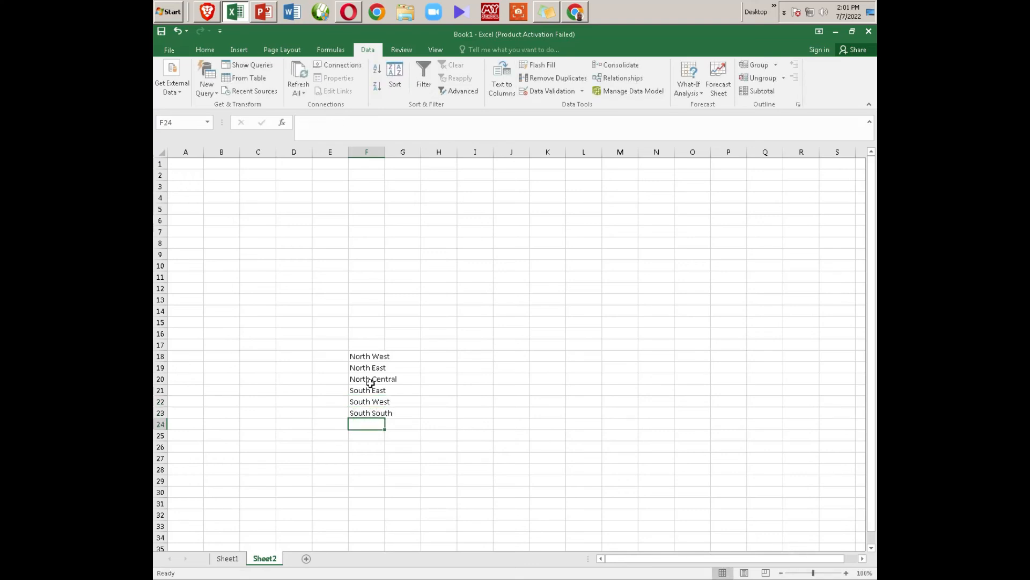
# Open data validation for the first Region cell, K34 on Sheet1, and set it to allow a List.
pyautogui.click(235, 559)
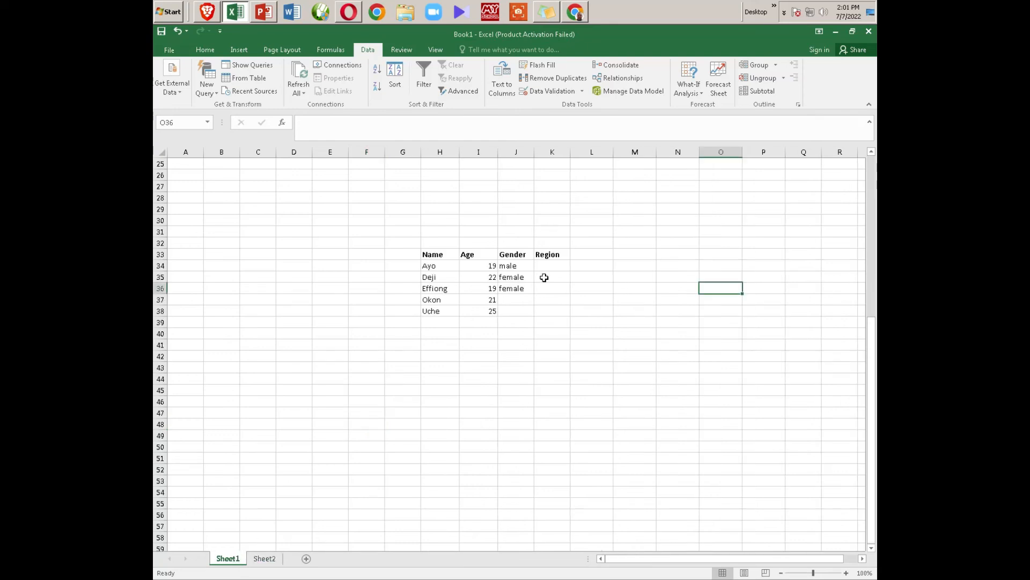
pyautogui.click(523, 300)
pyautogui.click(551, 266)
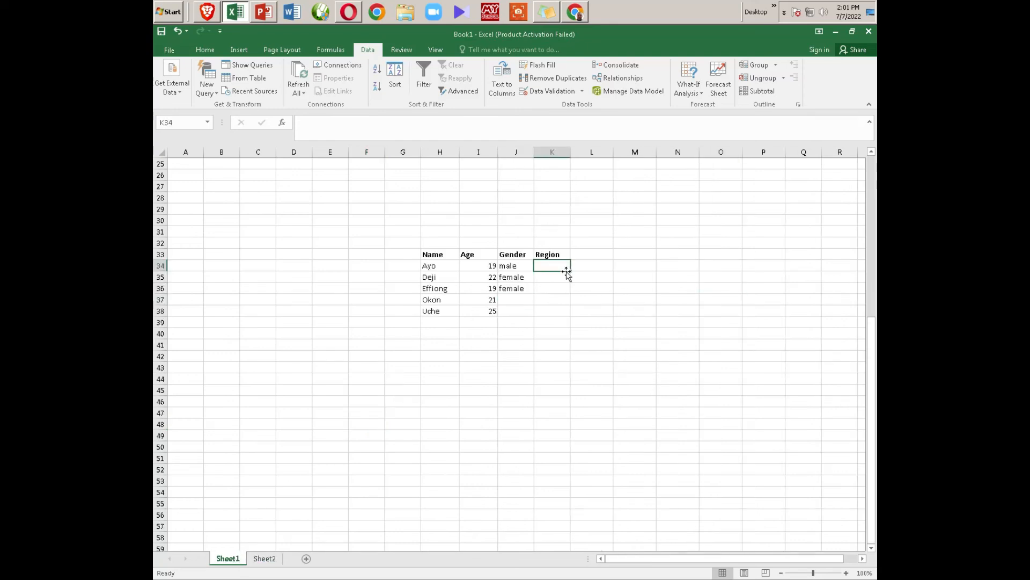
pyautogui.click(581, 90)
pyautogui.click(573, 104)
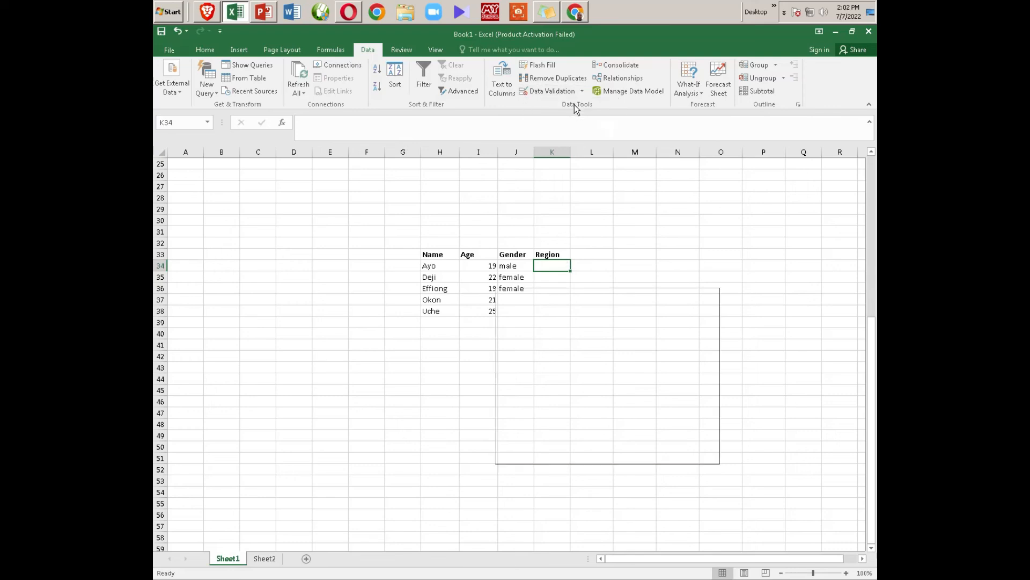
pyautogui.click(554, 347)
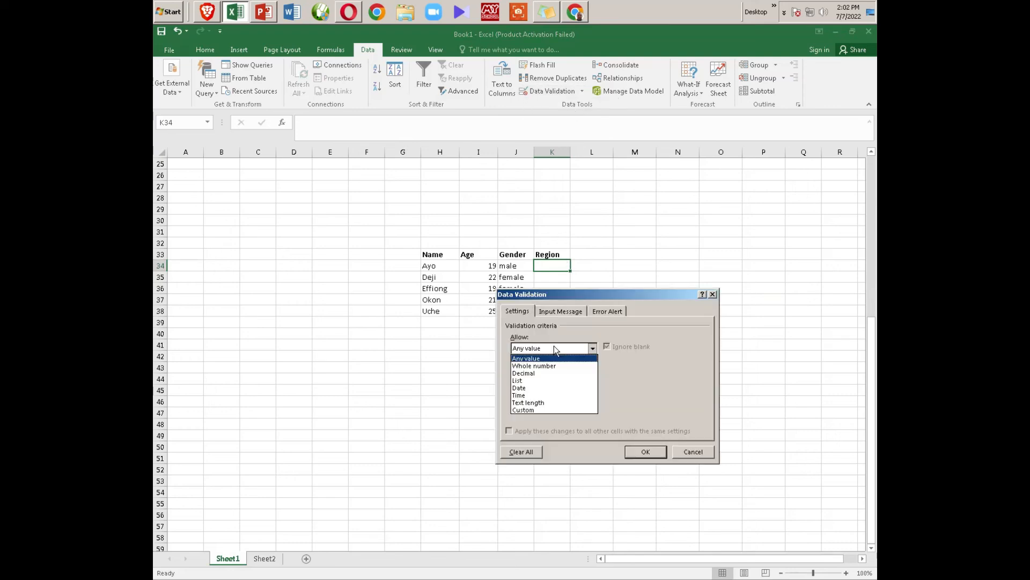
pyautogui.click(534, 377)
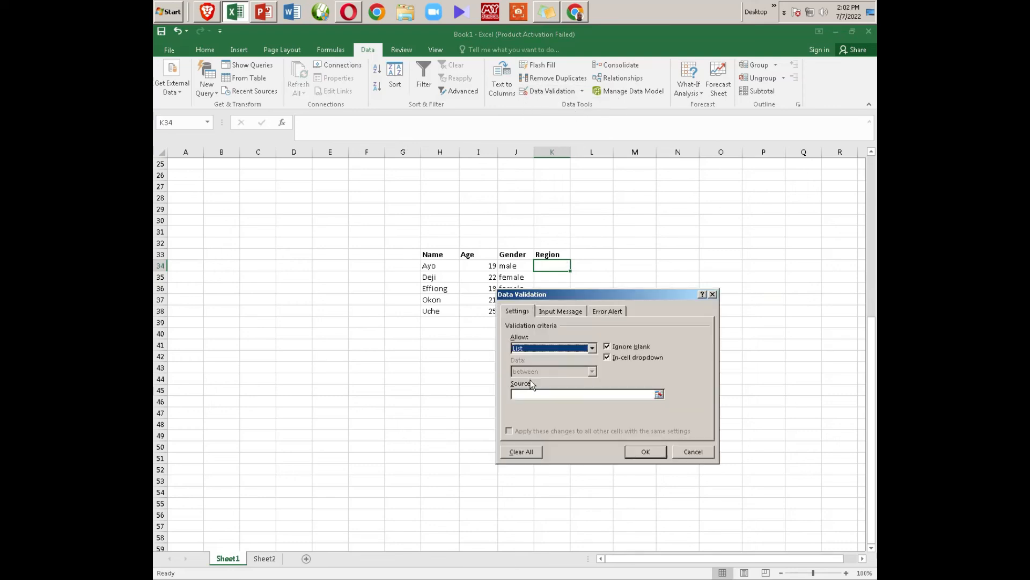
# Use the region entries in F18:F23 on Sheet2 as the list source and apply the validation.
pyautogui.click(659, 394)
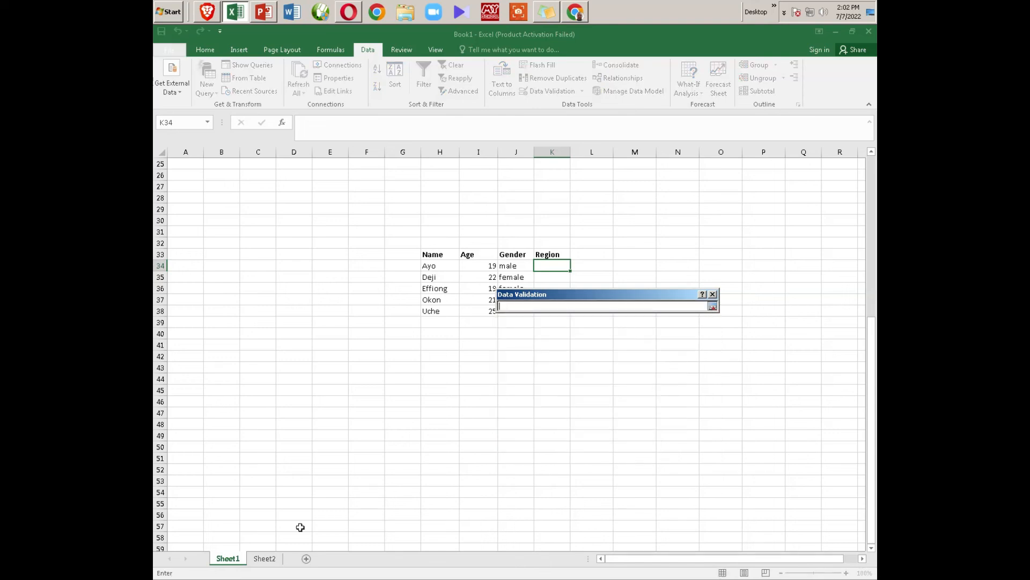
pyautogui.click(713, 307)
pyautogui.click(273, 558)
pyautogui.moveTo(354, 356); pyautogui.dragTo(368, 412)
pyautogui.click(660, 454)
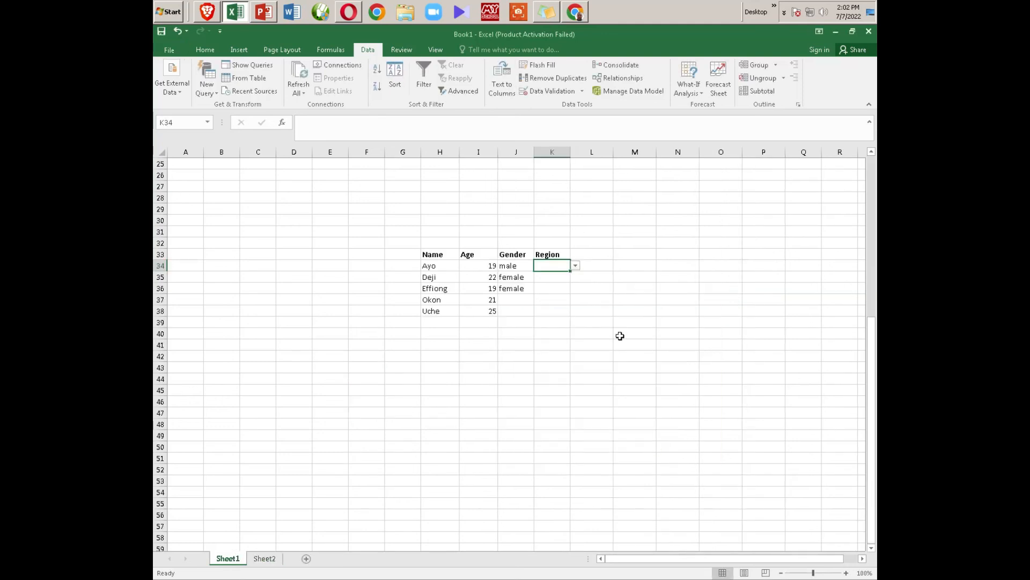
# Fill the Region validation from K34 down to K38 and choose North West from the in-cell list of K34.
pyautogui.moveTo(571, 271); pyautogui.dragTo(568, 313)
pyautogui.click(563, 267)
pyautogui.click(575, 266)
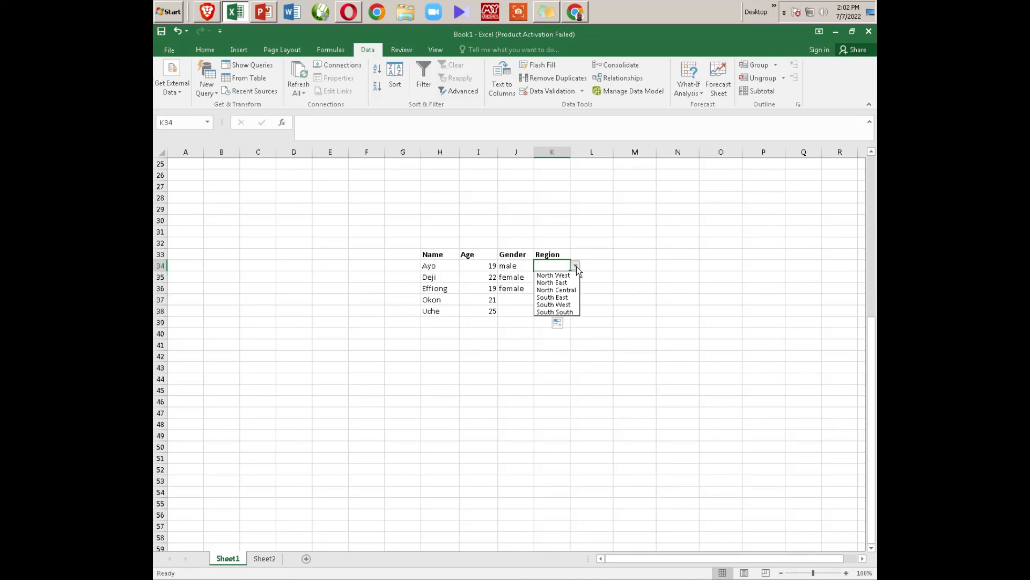
pyautogui.click(572, 276)
# Choose South East for K35 and South West for K36 from their in-cell lists.
pyautogui.click(563, 277)
pyautogui.click(575, 277)
pyautogui.click(561, 309)
pyautogui.click(556, 290)
pyautogui.click(576, 288)
pyautogui.click(566, 327)
# Choose South West for K37 and South South for K38 from their in-cell lists.
pyautogui.click(563, 299)
pyautogui.click(576, 300)
pyautogui.click(561, 338)
pyautogui.click(559, 311)
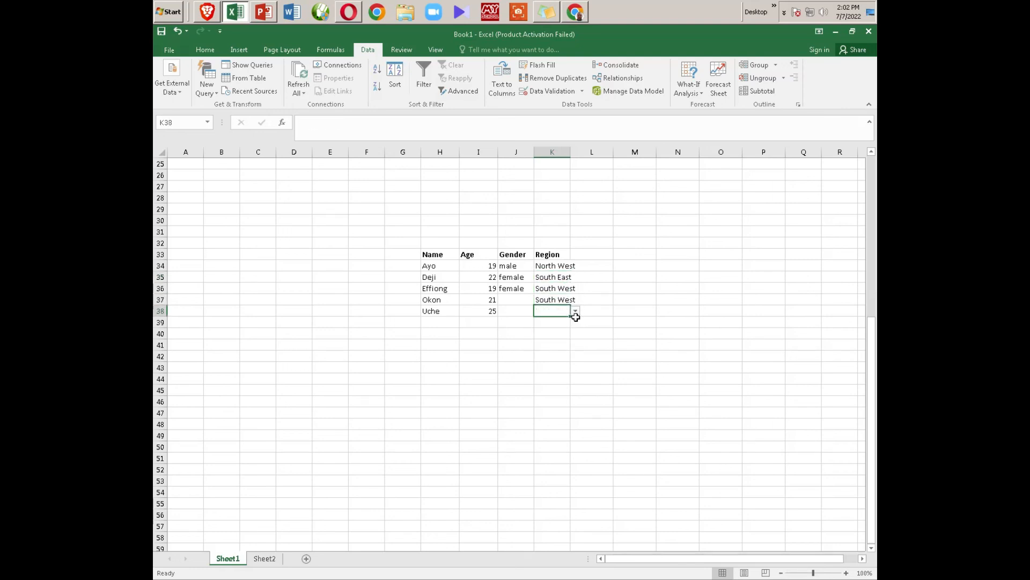
pyautogui.click(576, 311)
pyautogui.click(561, 357)
# Compare the region source list on Sheet2 with the table on Sheet1, and hide Sheet2.
pyautogui.click(265, 558)
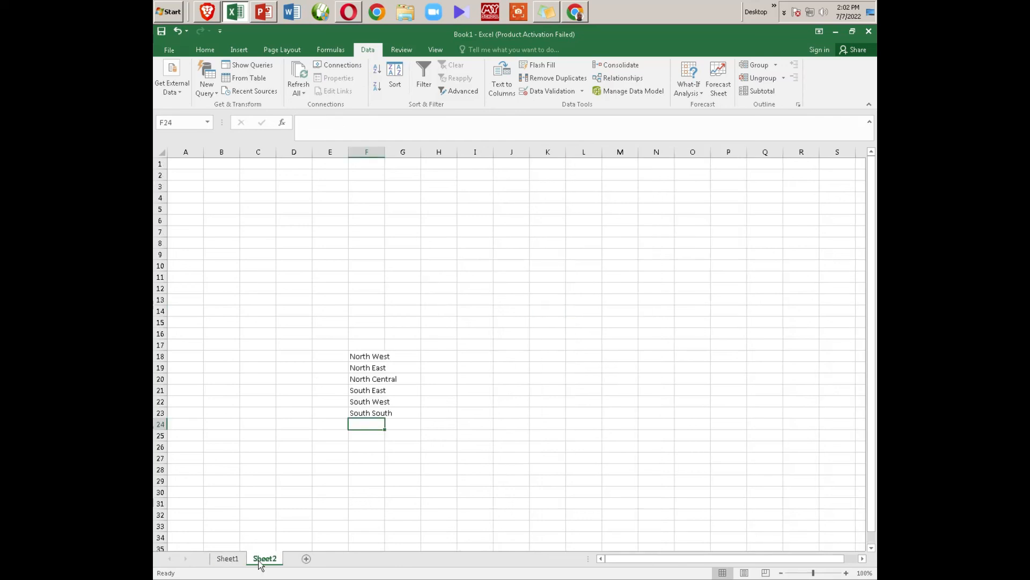
pyautogui.click(236, 561)
pyautogui.click(265, 558)
pyautogui.click(230, 559)
pyautogui.click(265, 558)
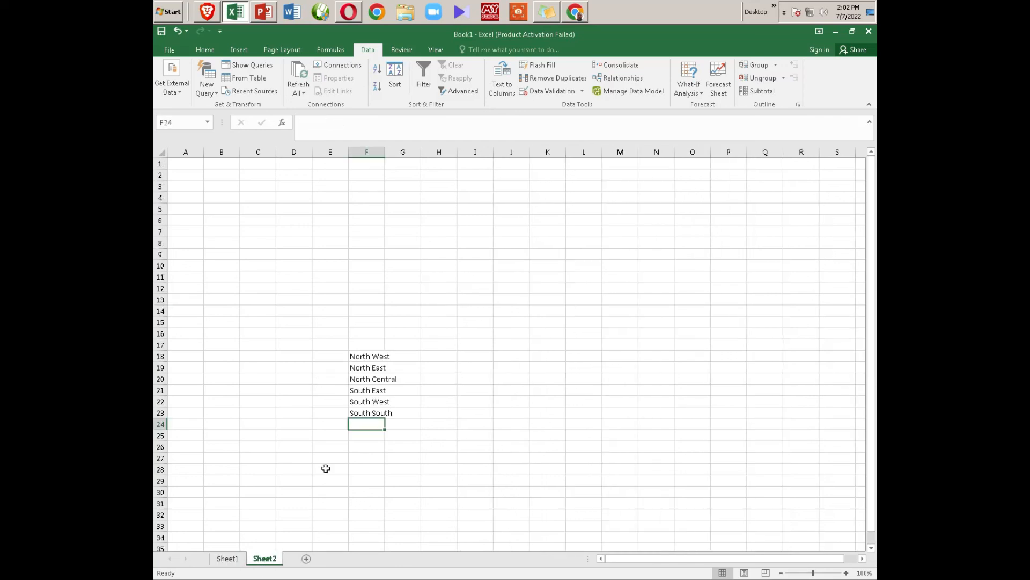
pyautogui.rightClick(268, 560)
pyautogui.click(295, 530)
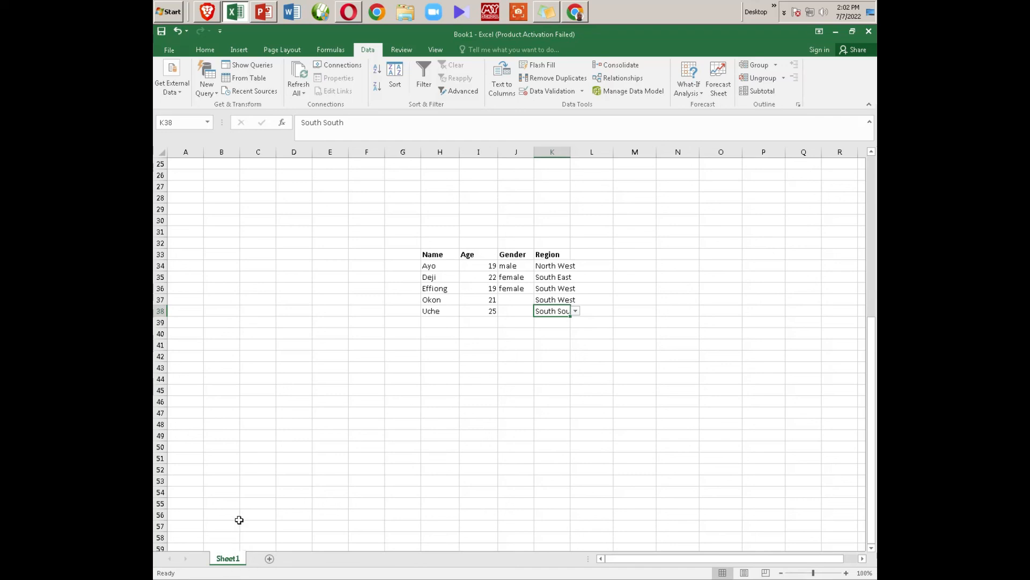
# Review the Region cells K34:K38, the table as a whole and the age cell I34 on Sheet1.
pyautogui.click(555, 298)
pyautogui.click(556, 278)
pyautogui.click(559, 265)
pyautogui.click(556, 291)
pyautogui.click(556, 311)
pyautogui.click(555, 299)
pyautogui.click(555, 289)
pyautogui.click(556, 277)
pyautogui.click(557, 266)
pyautogui.moveTo(379, 243); pyautogui.dragTo(608, 346)
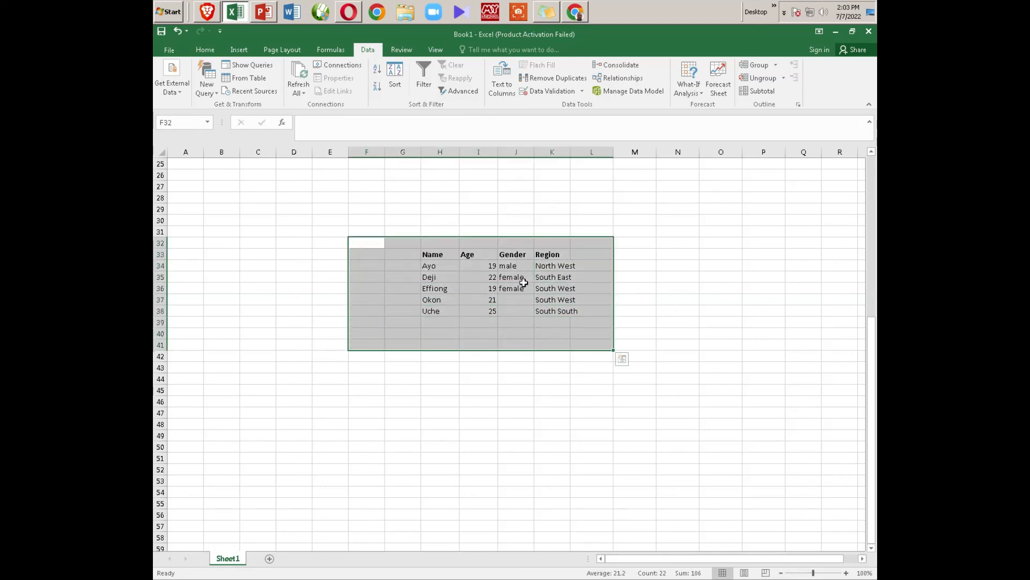
pyautogui.click(484, 268)
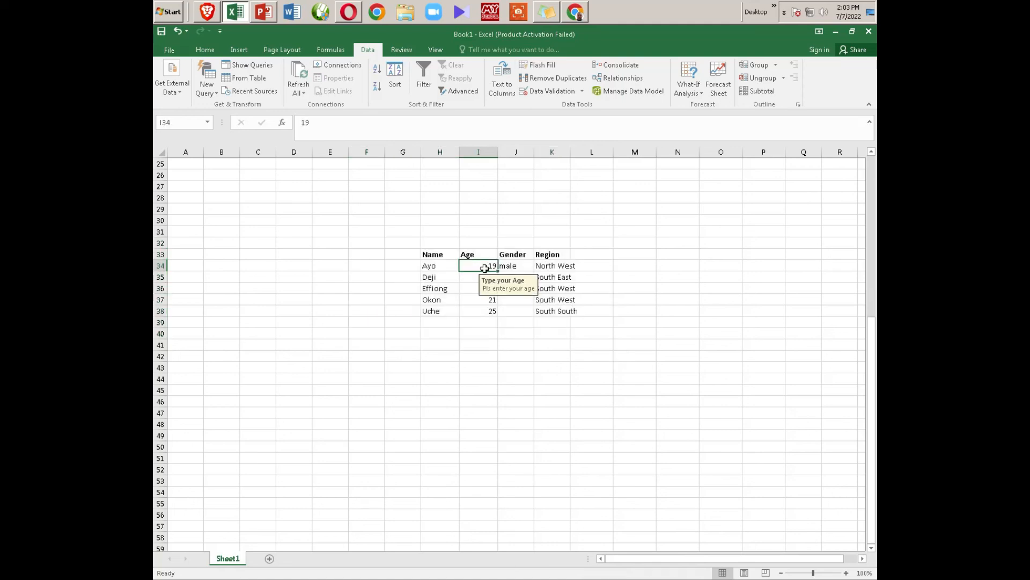